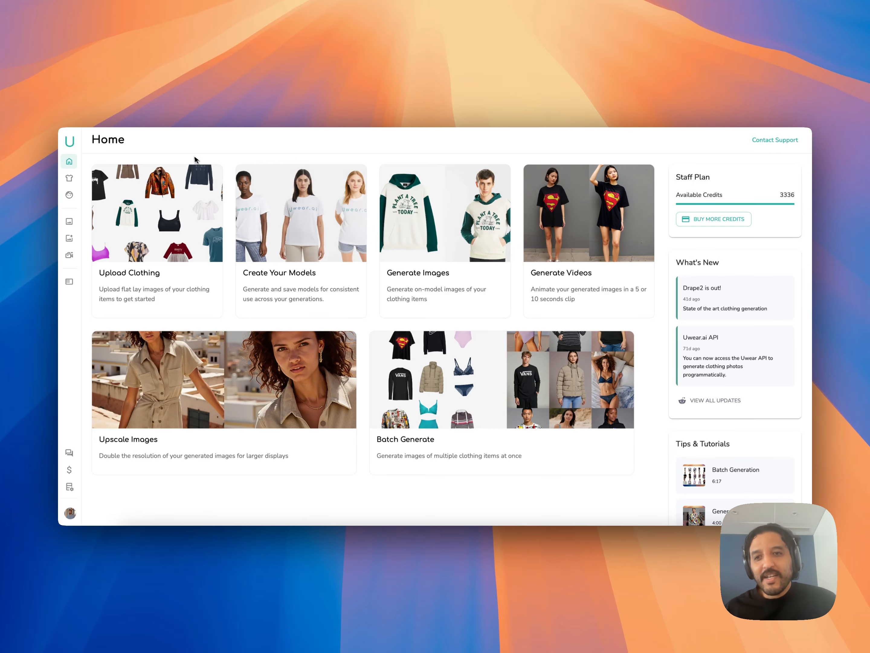
Step: Start a new clothing item and upload "shopping (5).webp" from Downloads as its front image
left_click(168, 238)
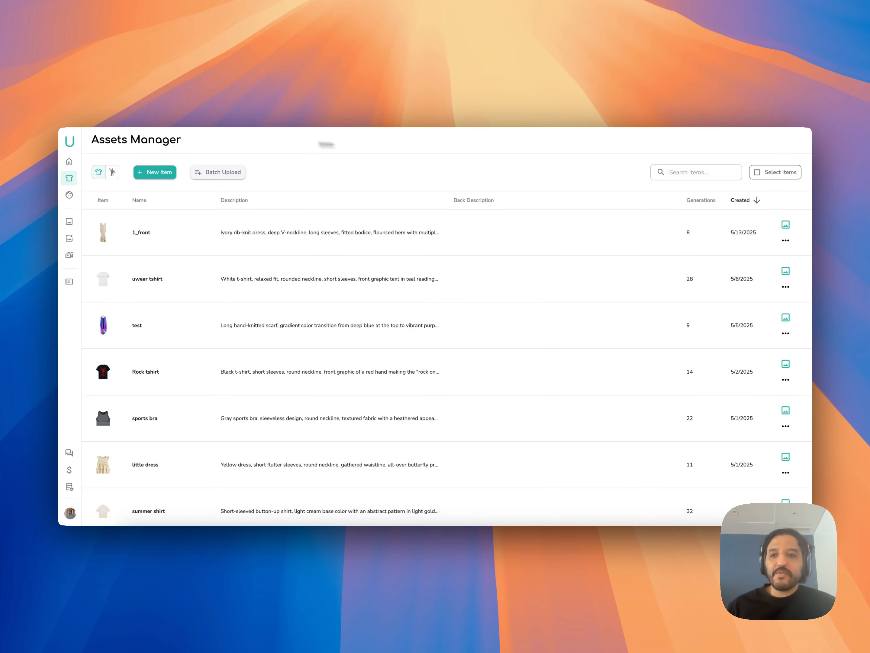
left_click(168, 172)
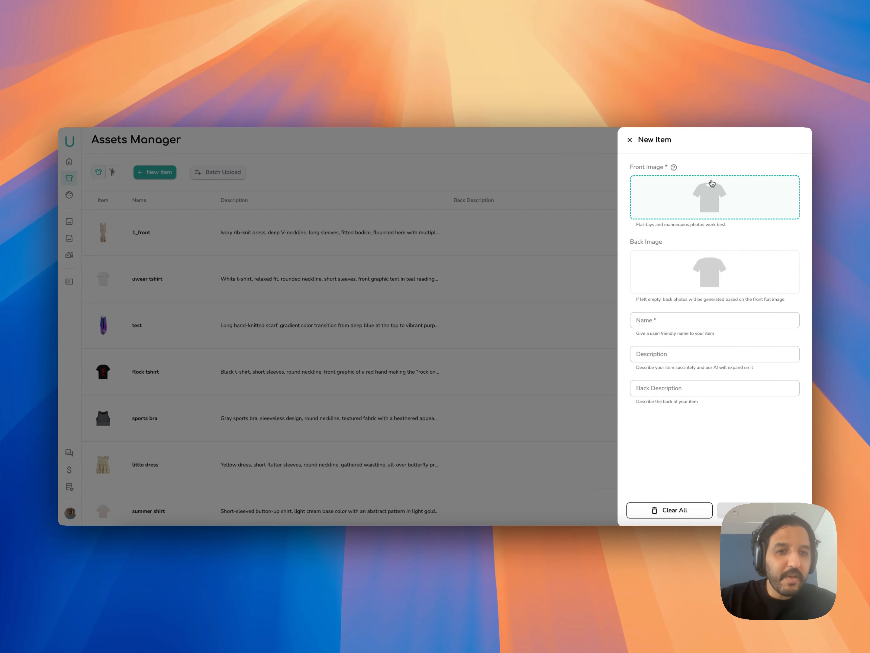
left_click(711, 186)
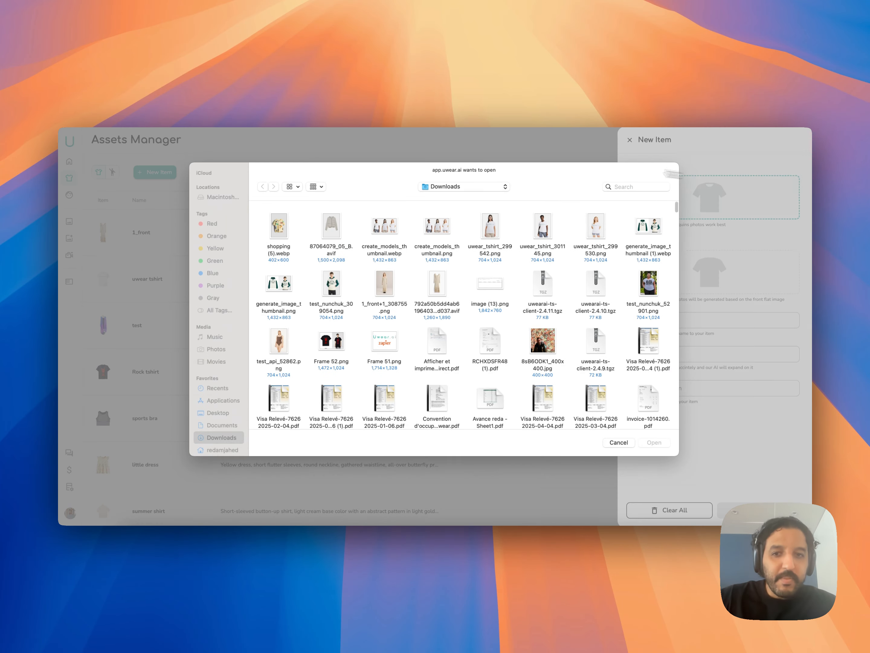
double_click(282, 236)
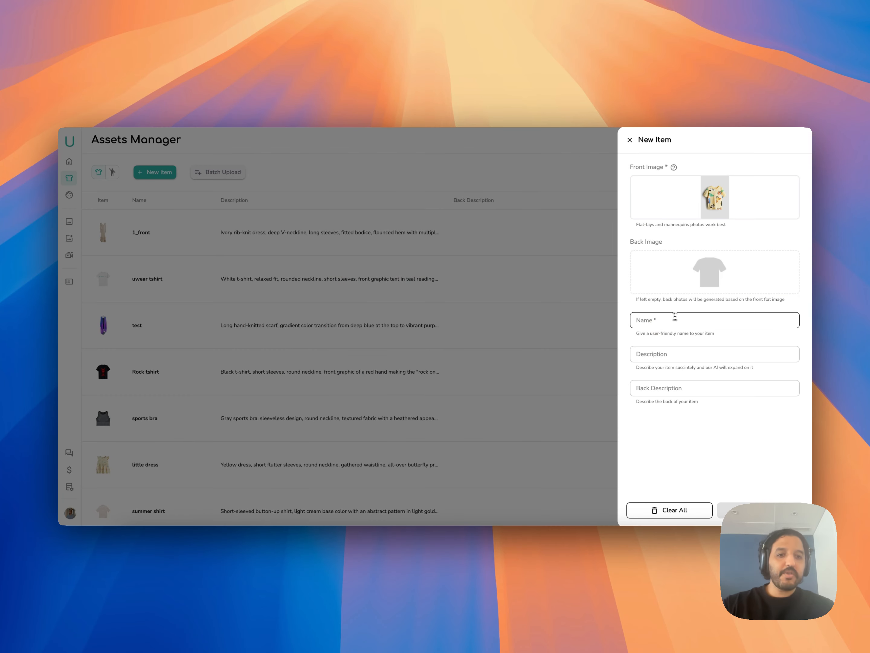
Step: Name the new item "kids_tshirt", leave both descriptions empty and save it
left_click(675, 319)
type("kids_tshirt")
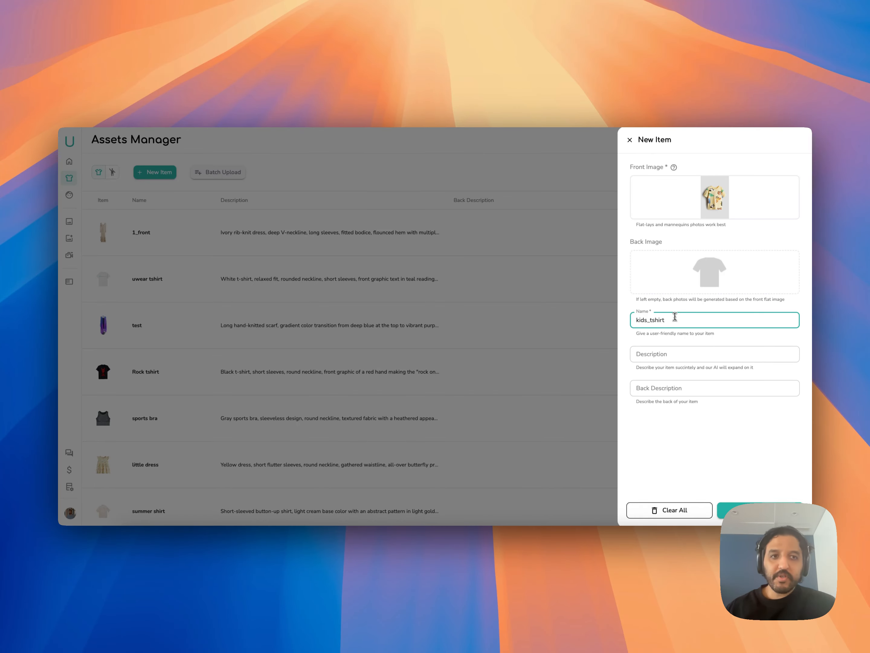
left_click(755, 352)
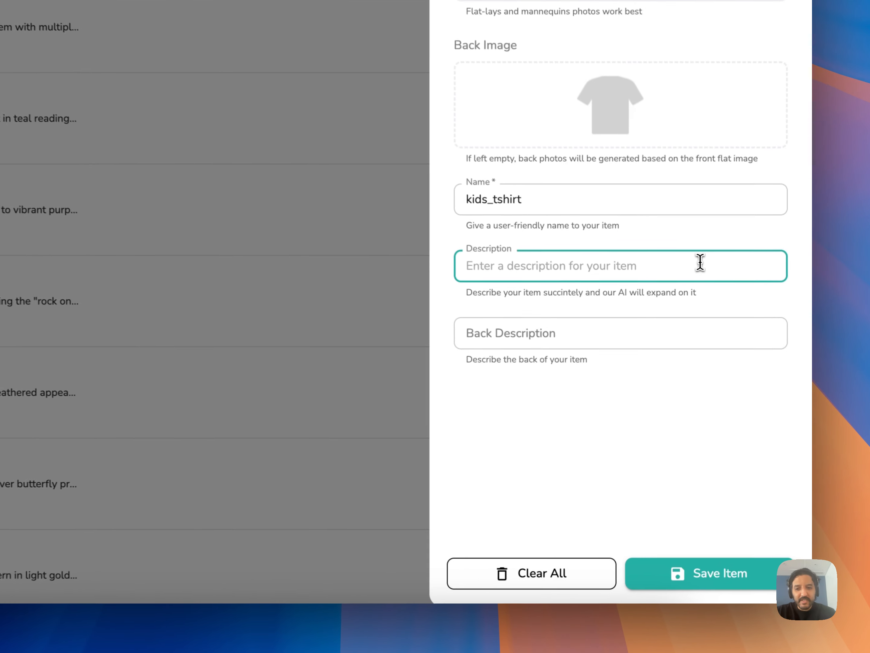
left_click(650, 459)
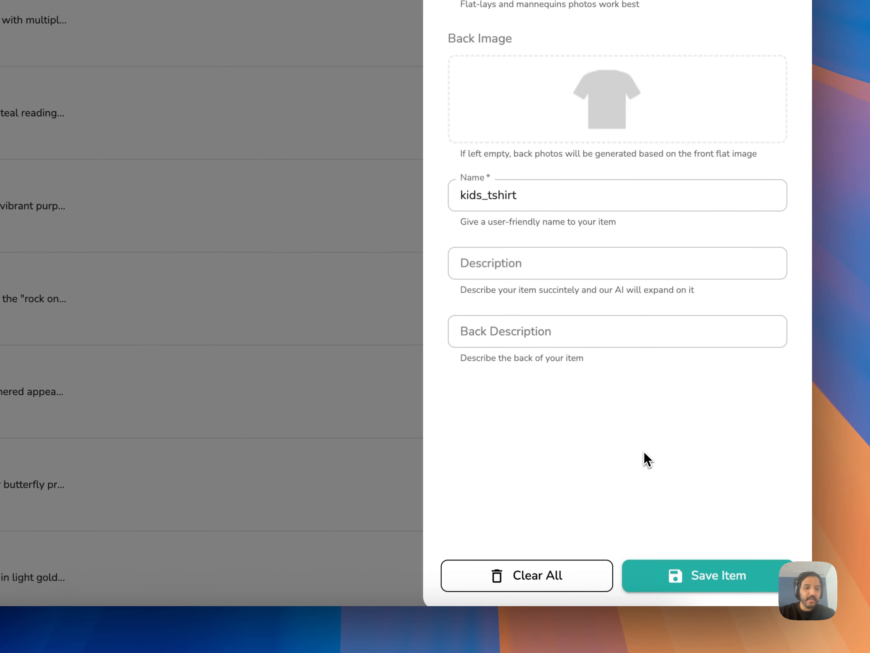
left_click(680, 576)
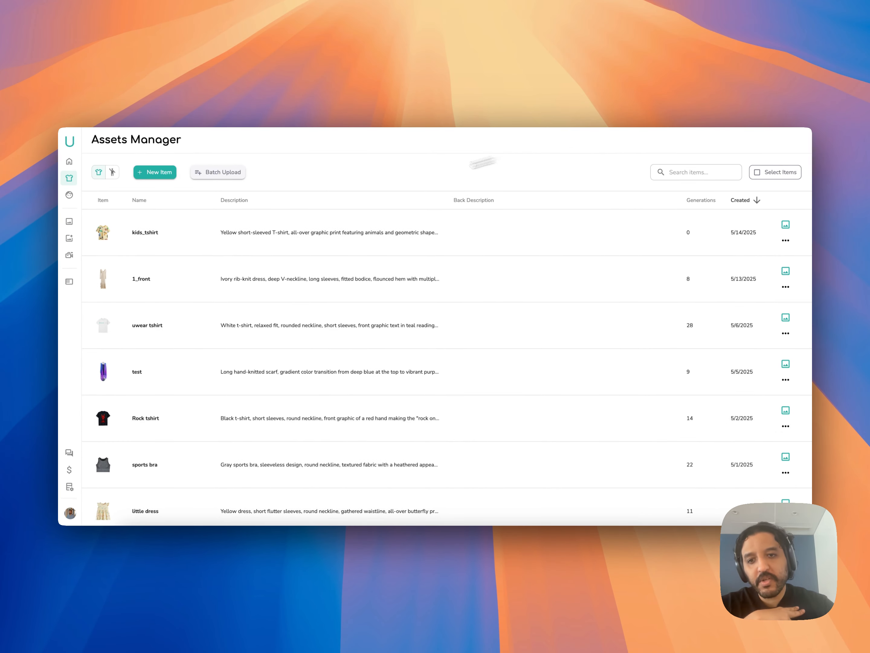
Step: Edit the kids_tshirt item's description to read "Yellow short-sleeved kids T-shirt" at its start and save the item
left_click(267, 246)
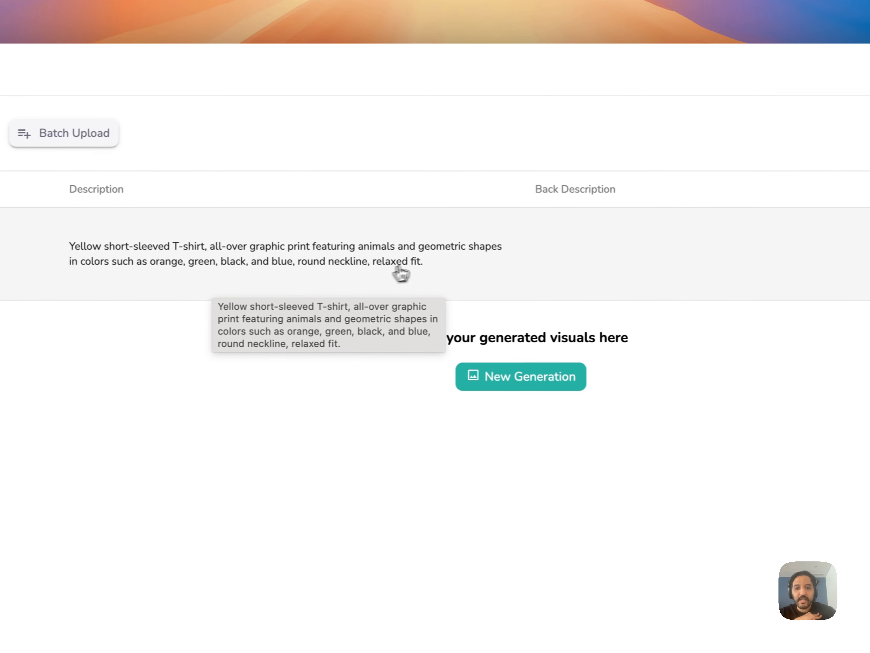
left_click(819, 286)
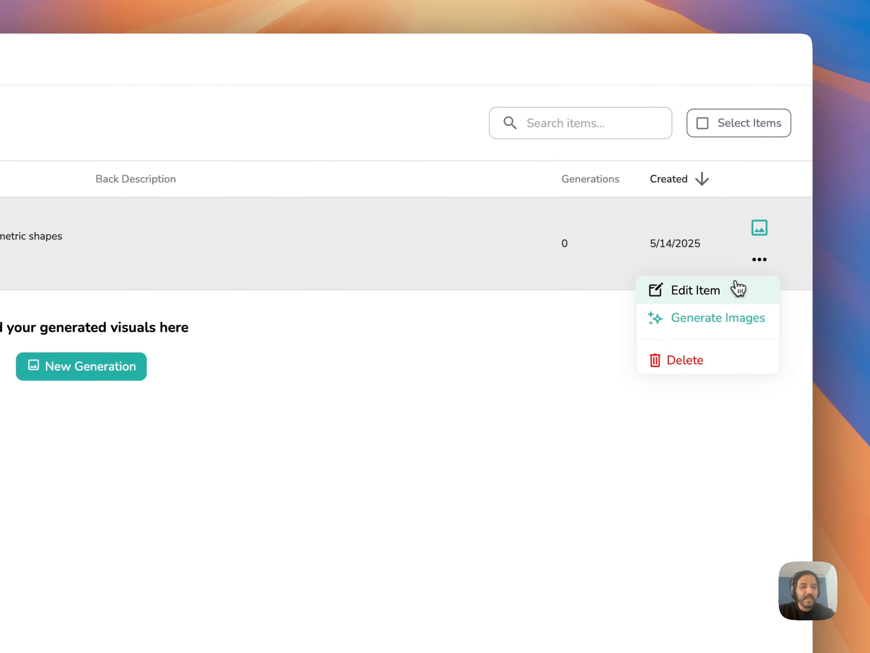
left_click(783, 312)
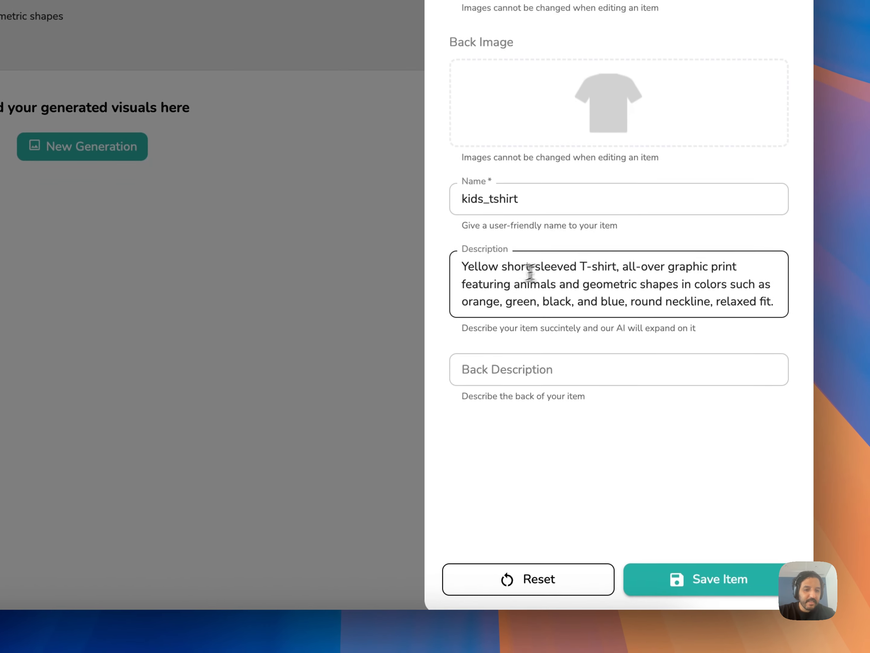
left_click(694, 429)
type("kids")
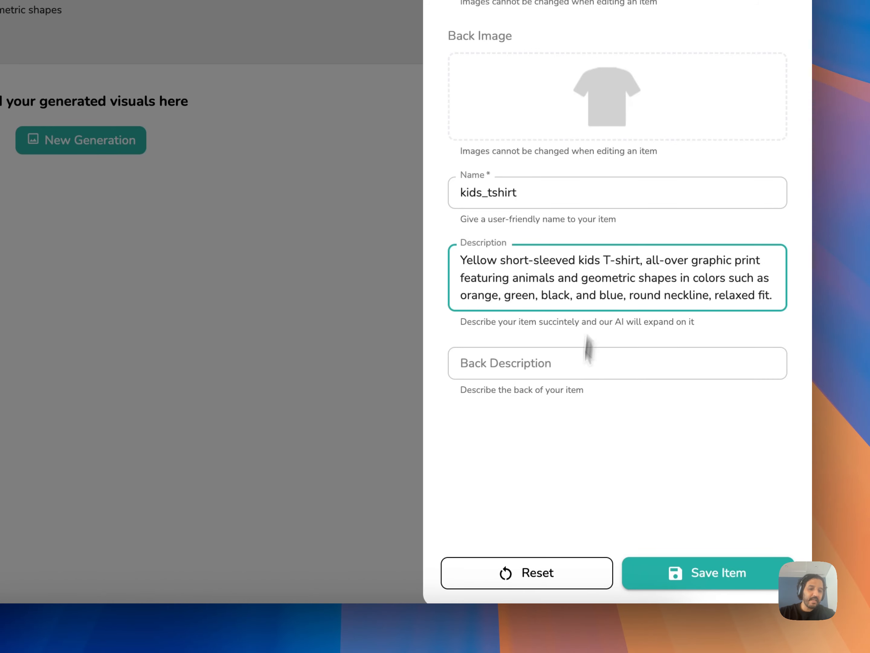
left_click(674, 575)
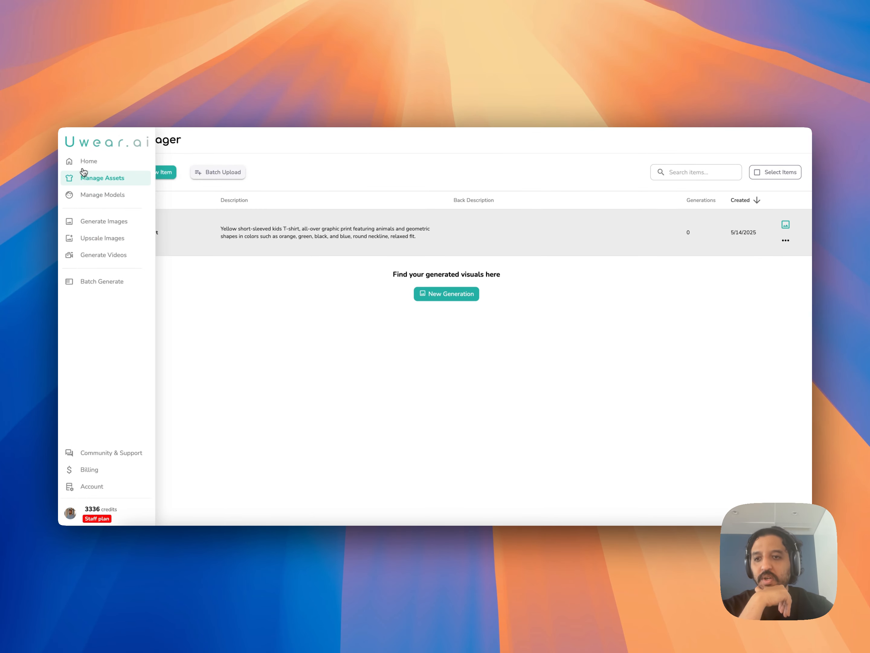
Step: Generate 5 photos of a new model described as "10 years old male black kid"
left_click(88, 197)
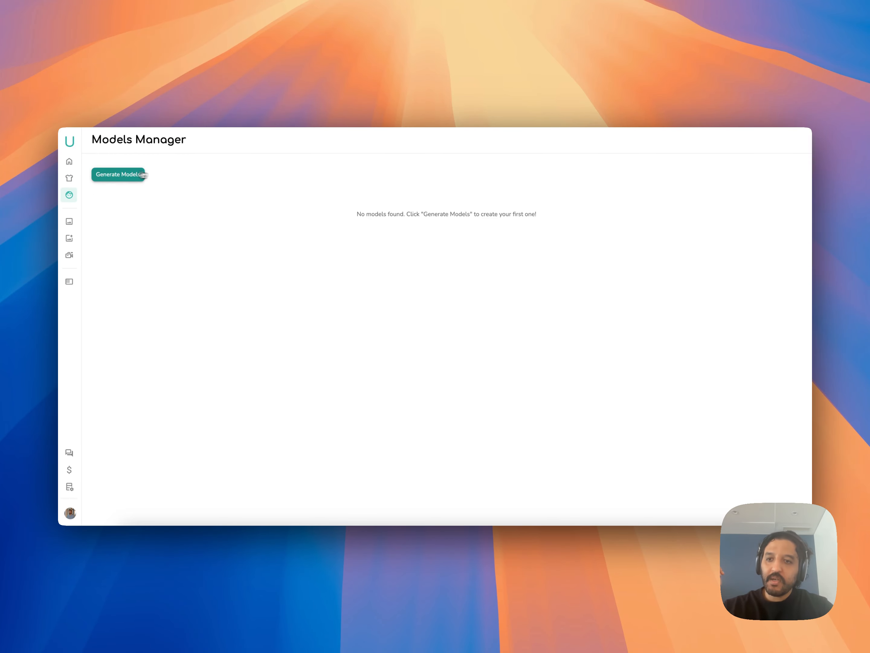
left_click(116, 176)
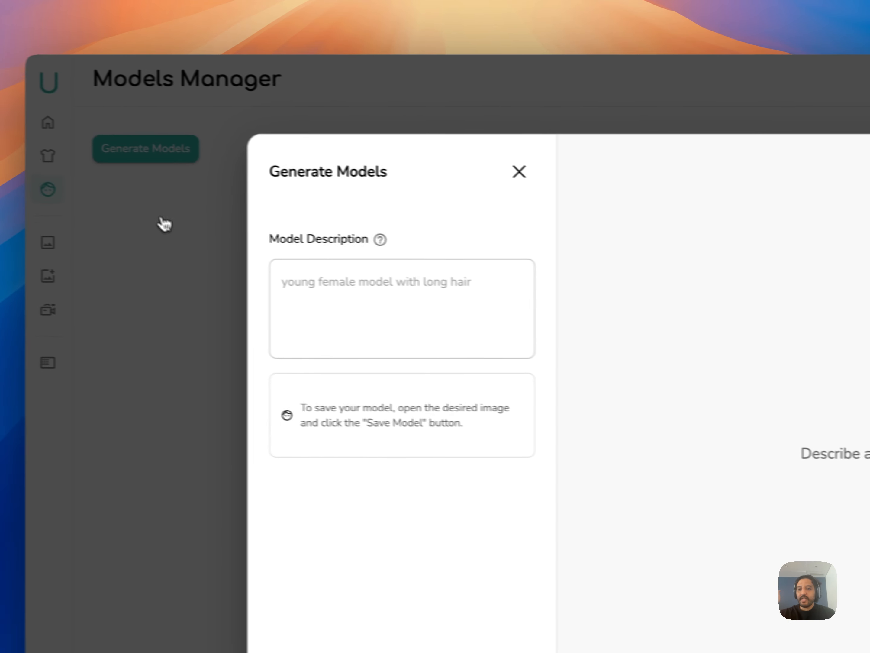
left_click(469, 249)
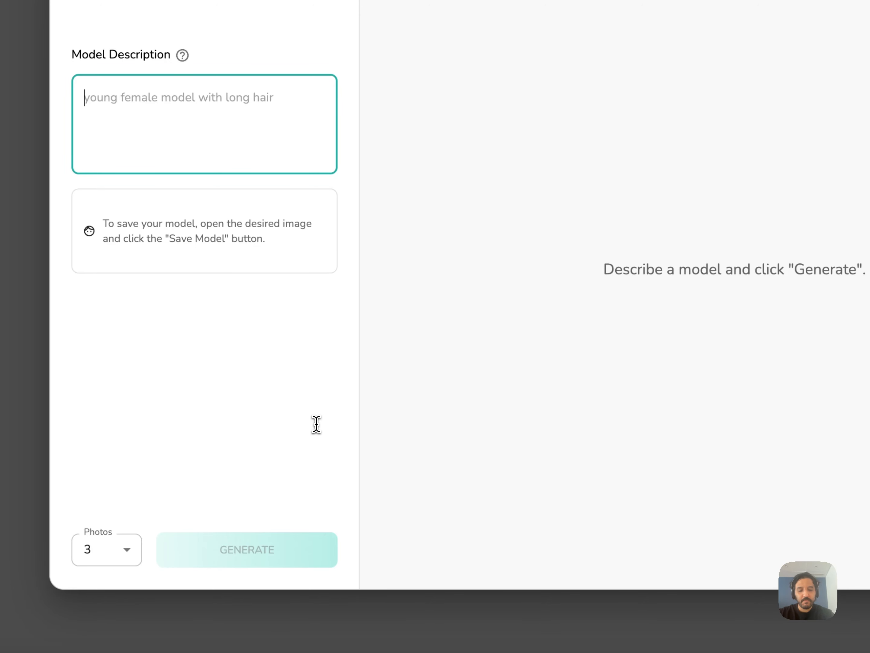
type("10 years old")
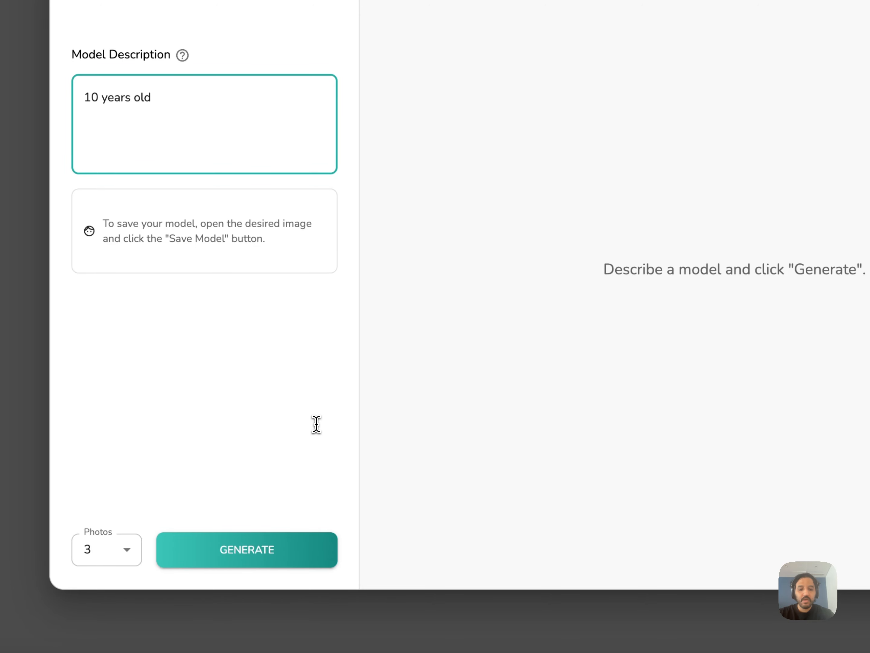
type(" male blac")
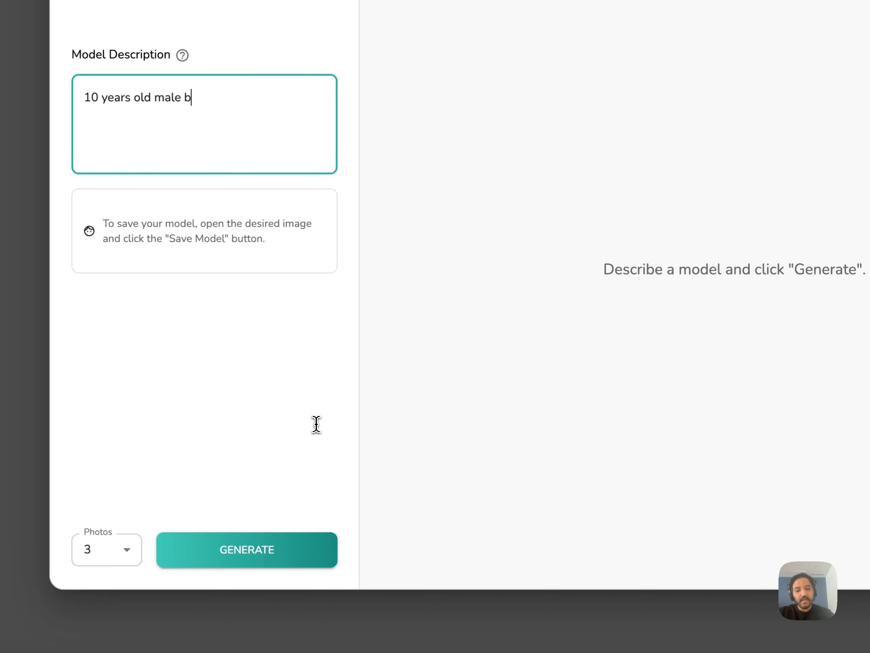
type("k kid")
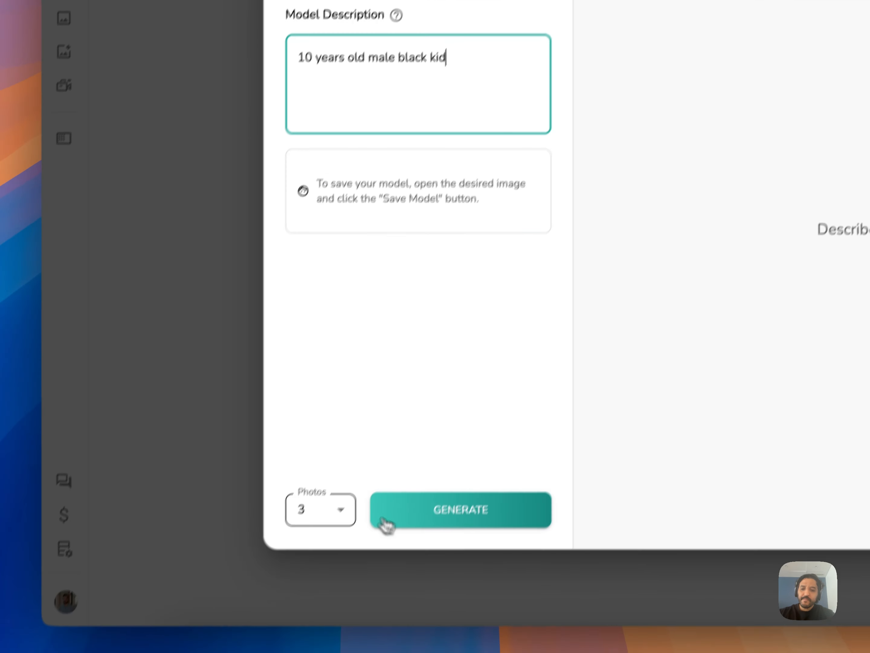
left_click(345, 512)
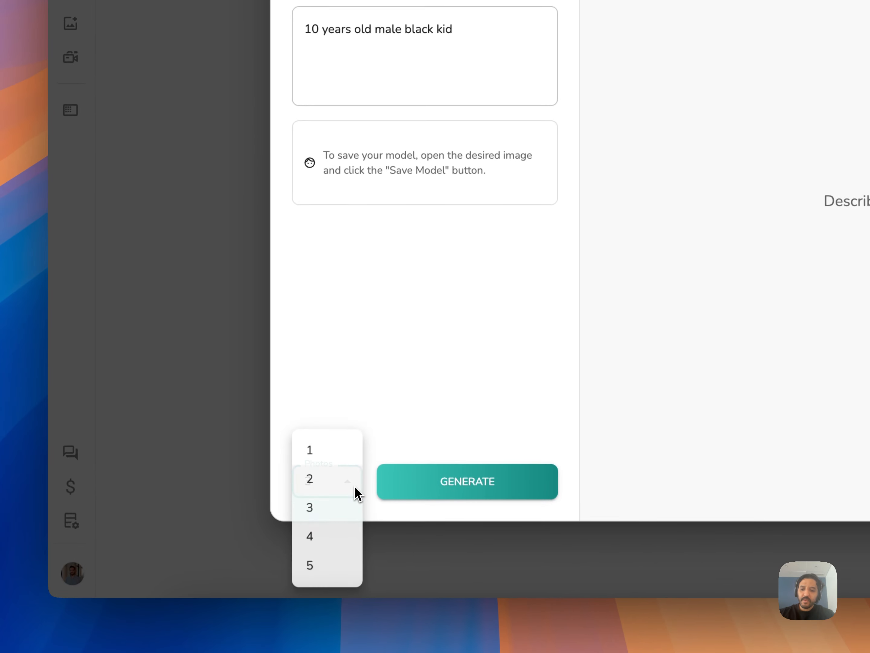
left_click(320, 564)
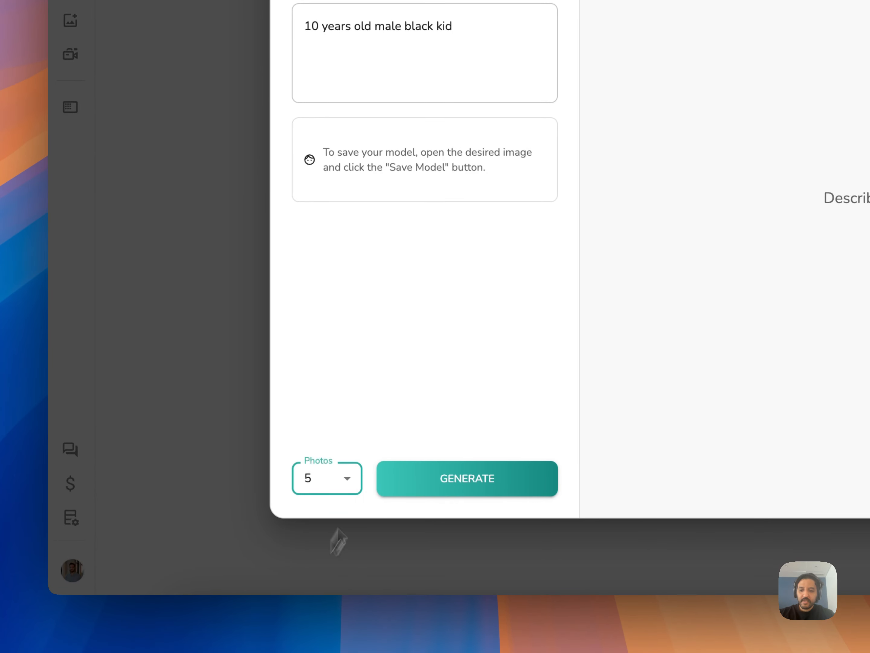
left_click(486, 486)
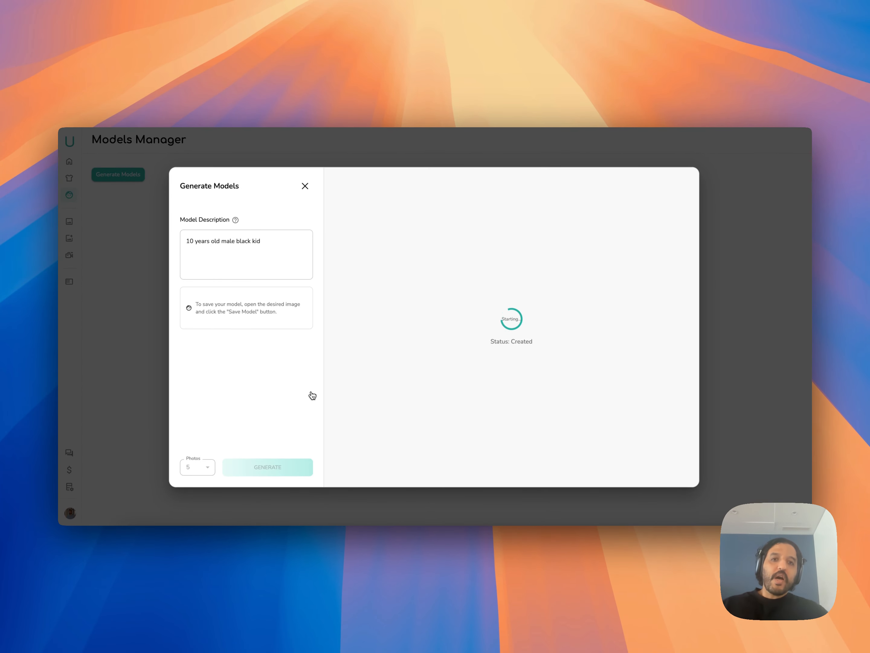
Step: Enlarge the generated model photos and compare them one by one to choose a suitable kid model
left_click(284, 254)
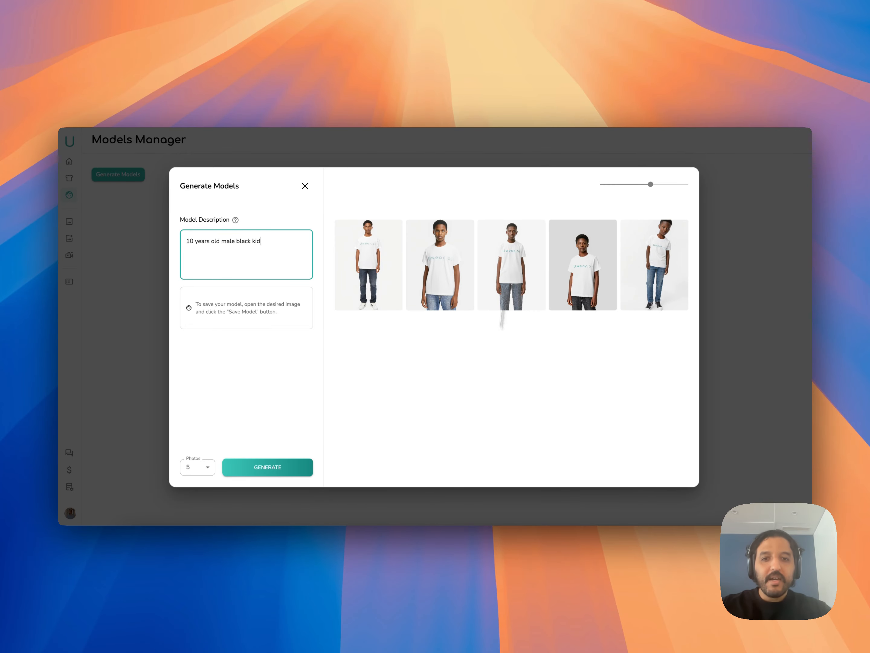
left_click(376, 292)
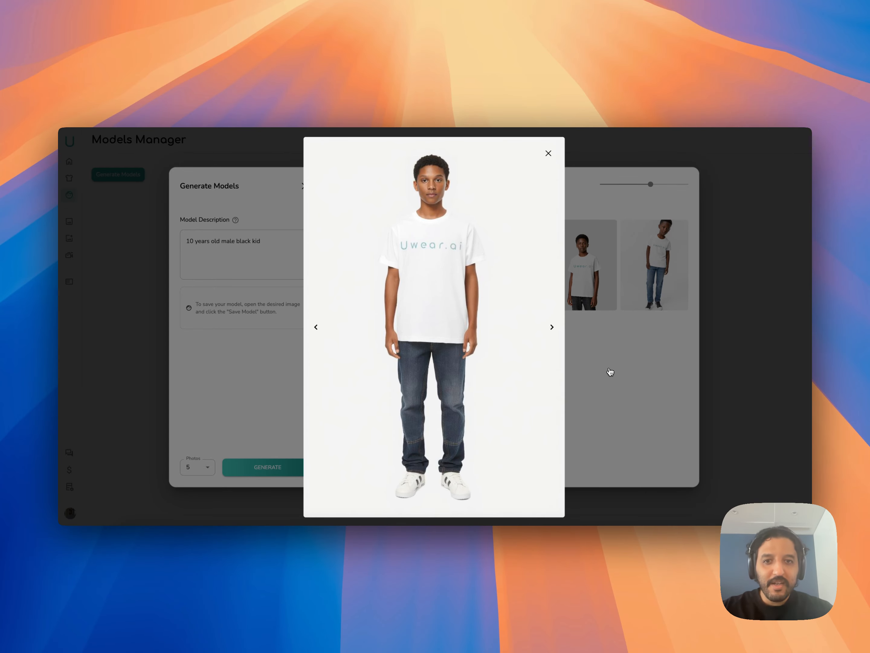
key("Right")
key("Left")
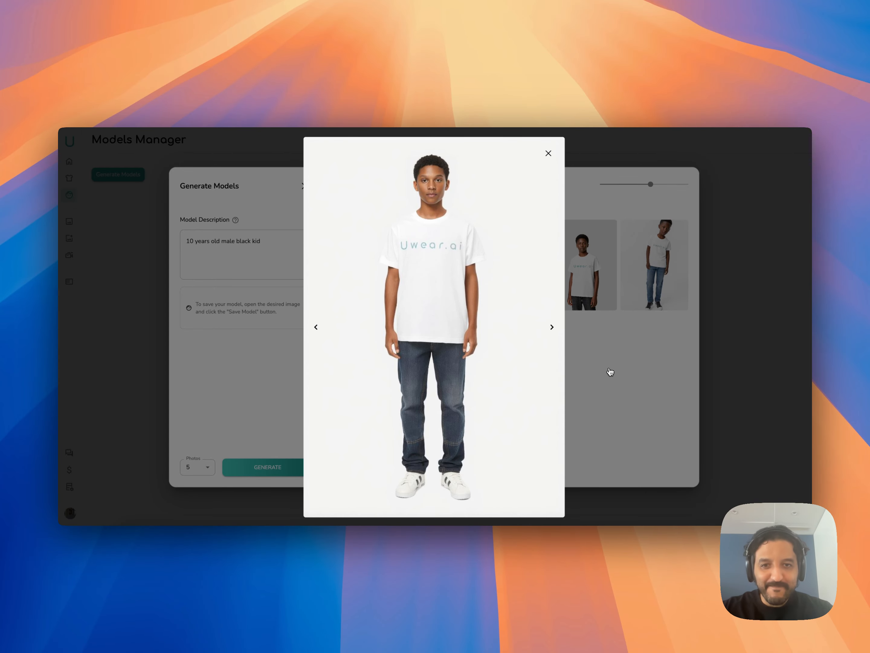
key("Right")
key("Right")
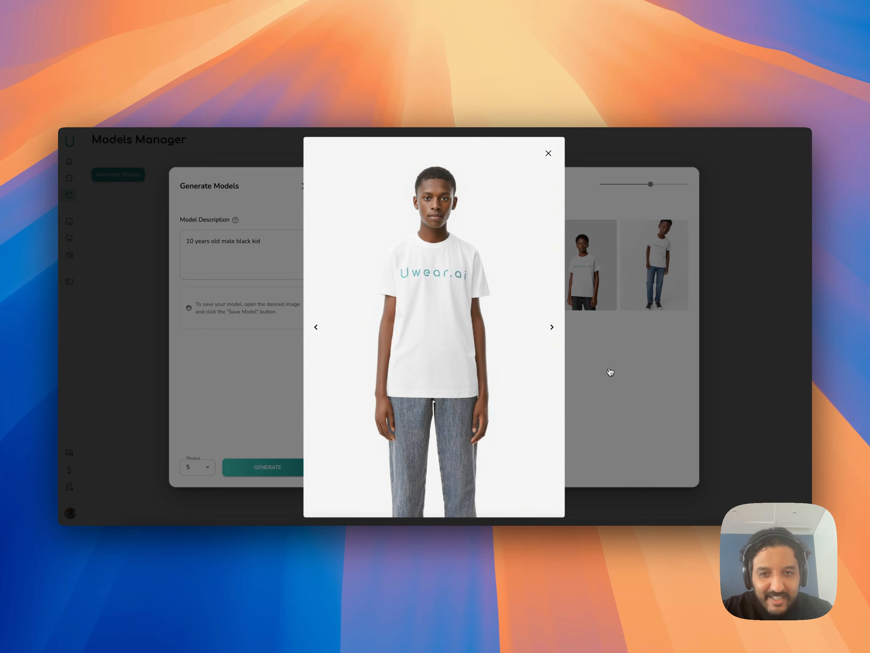
key("Right")
key("Right")
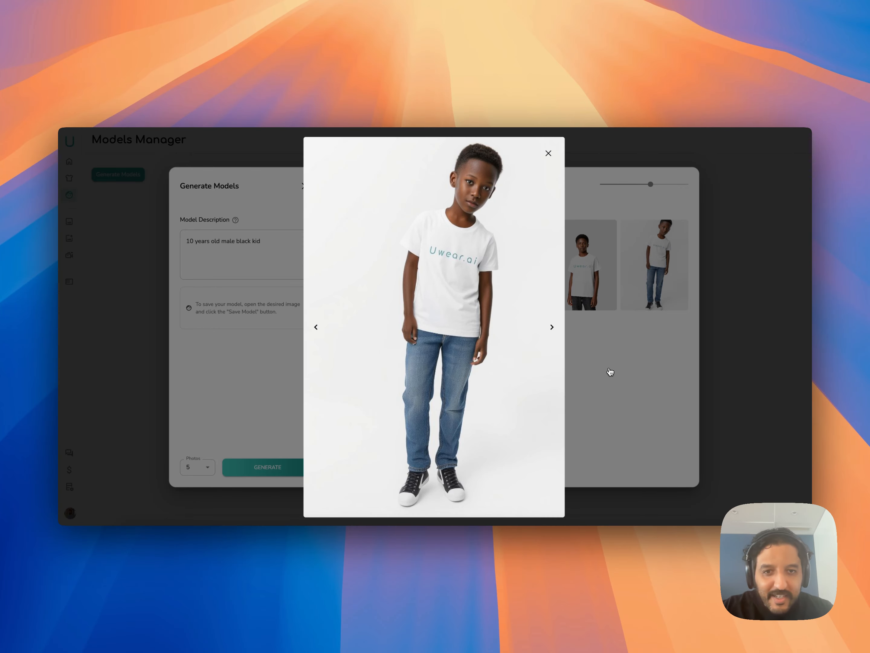
key("Right")
key("Left")
key("Left")
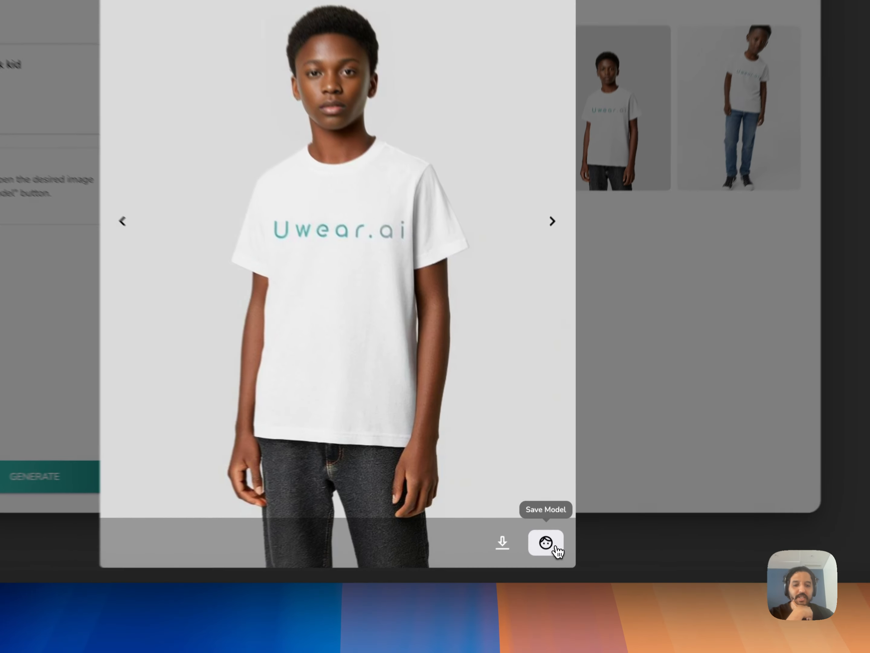
left_click(548, 503)
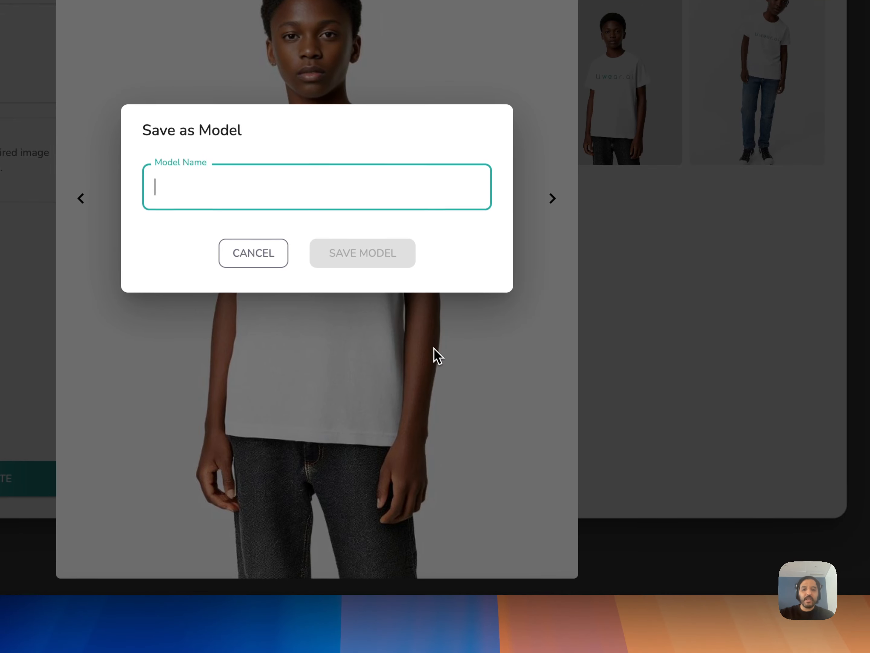
type("kids1")
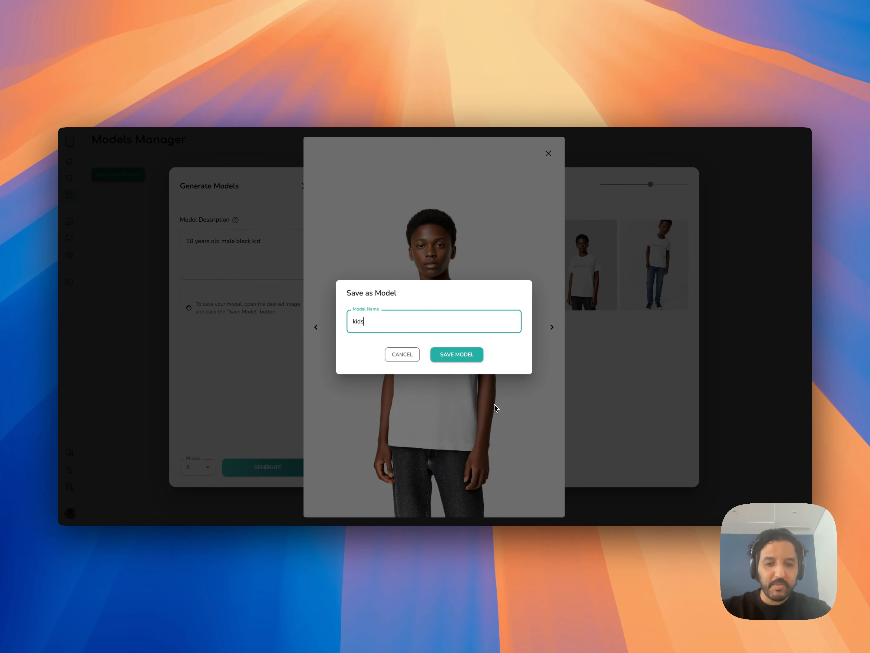
left_click(457, 354)
Step: Save the grey-background photo of the boy in dark jeans as a model named "kid1" and close model generation
left_click(550, 505)
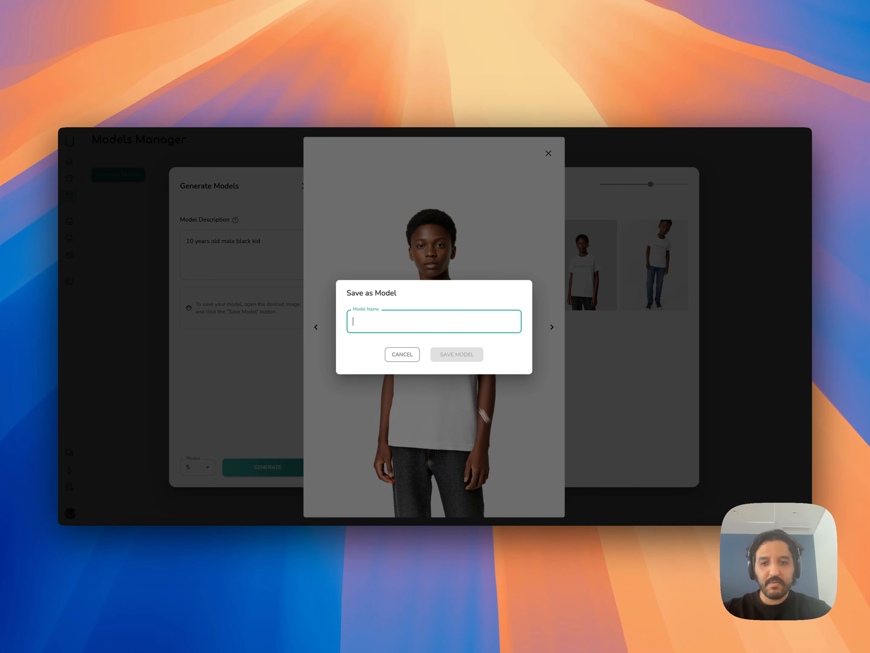
type("kid1")
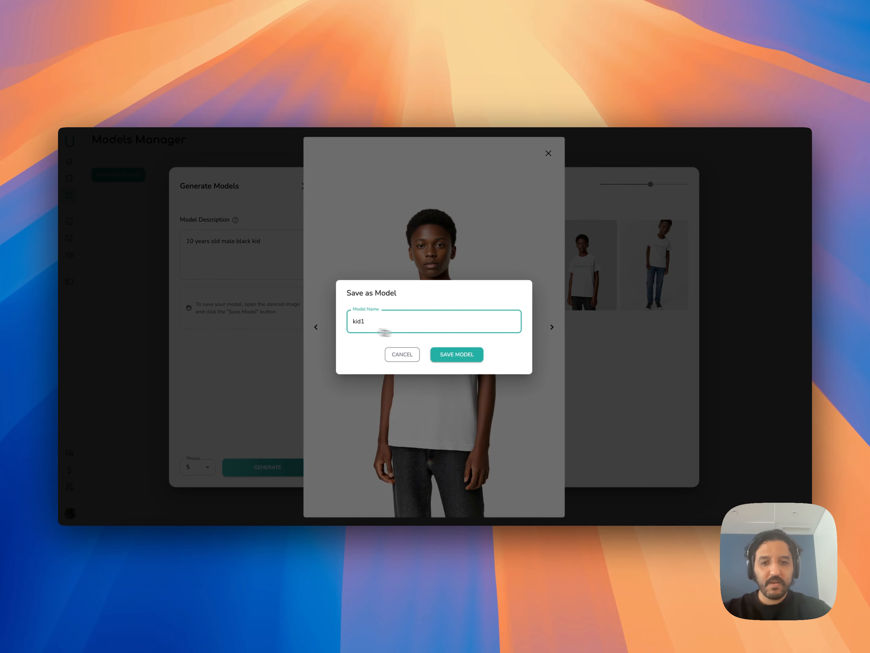
left_click(450, 357)
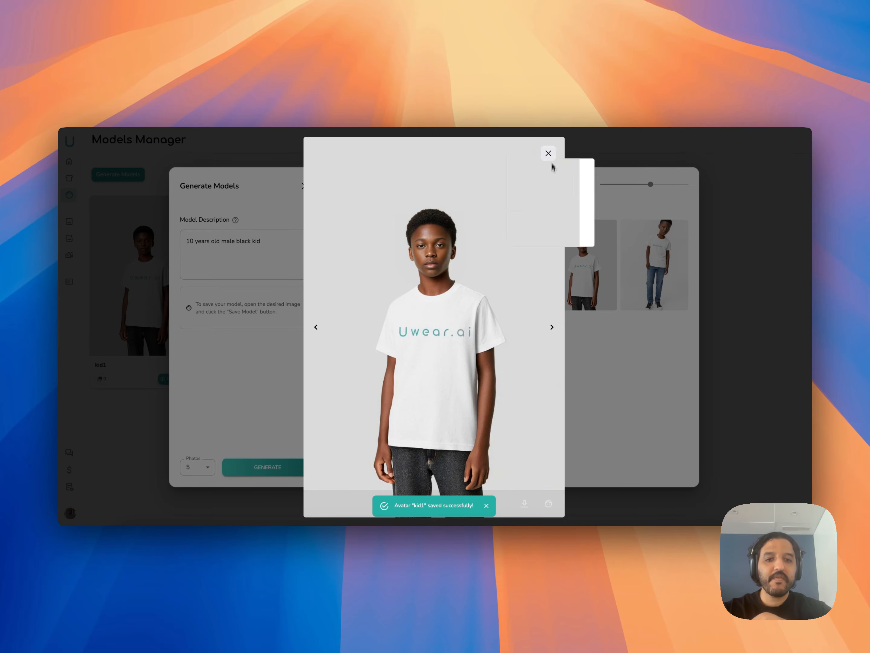
left_click(552, 327)
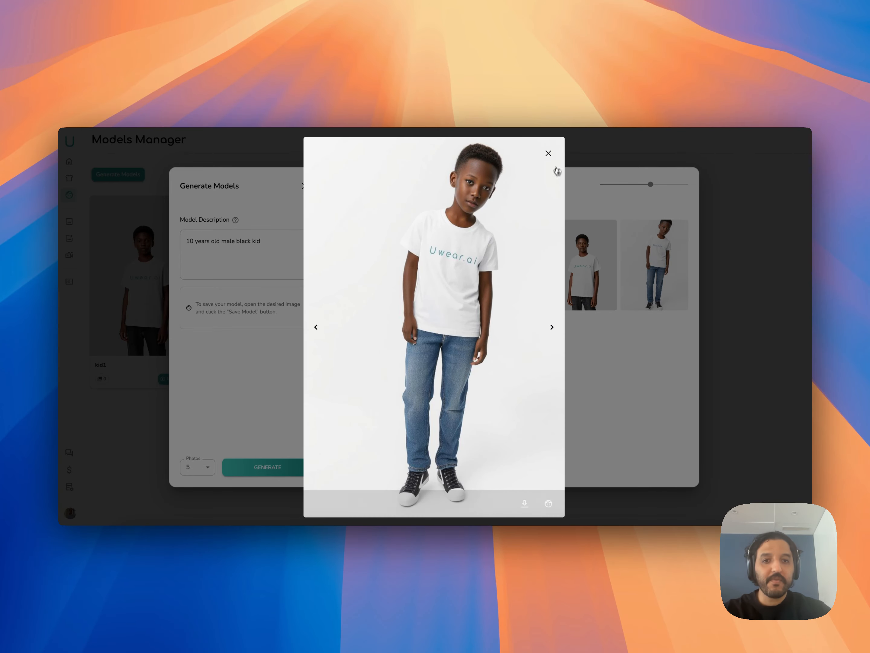
left_click(551, 153)
left_click(747, 224)
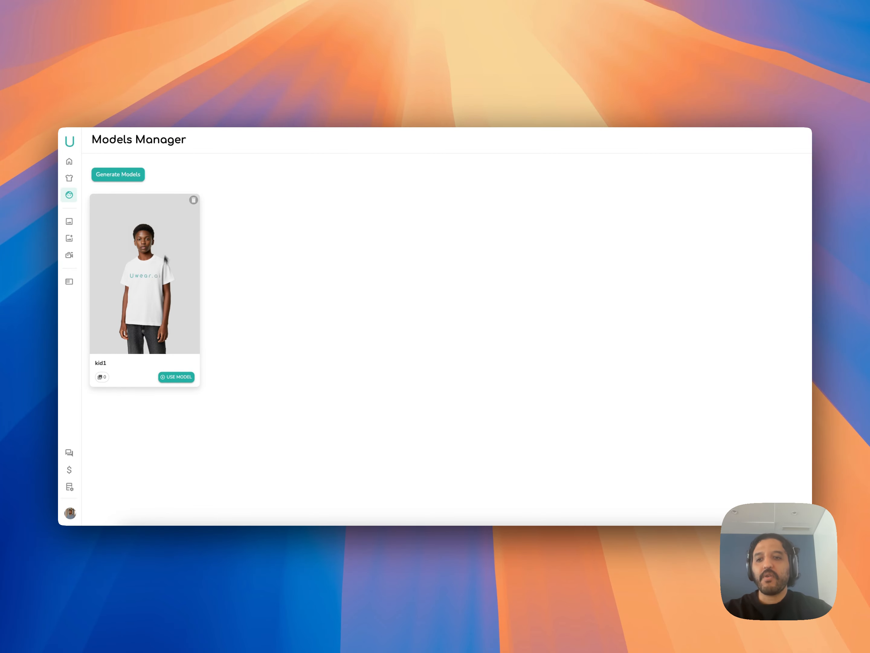
Step: Check the saved kid1 model and the kids_tshirt item for existing generated images
left_click(151, 277)
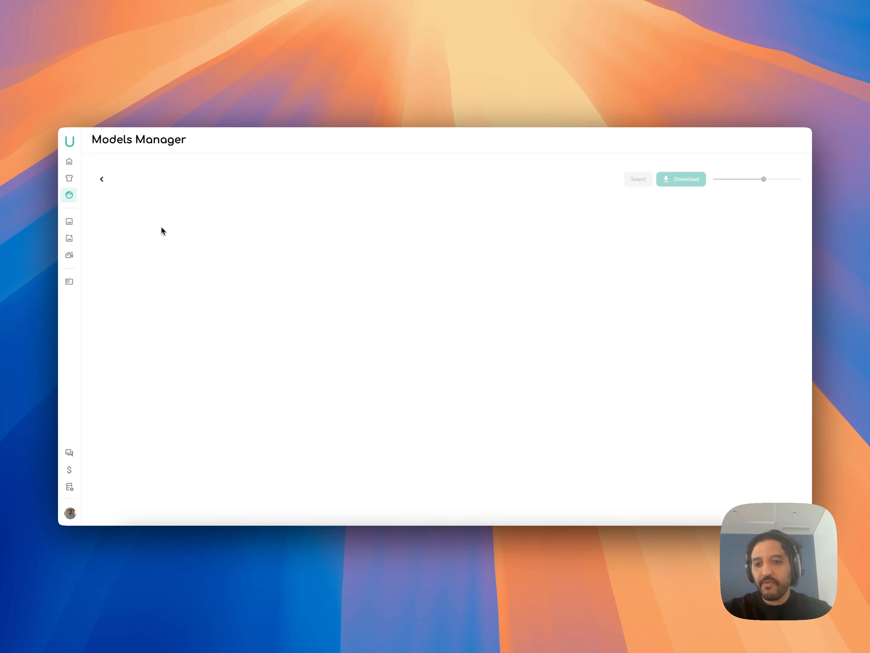
left_click(101, 179)
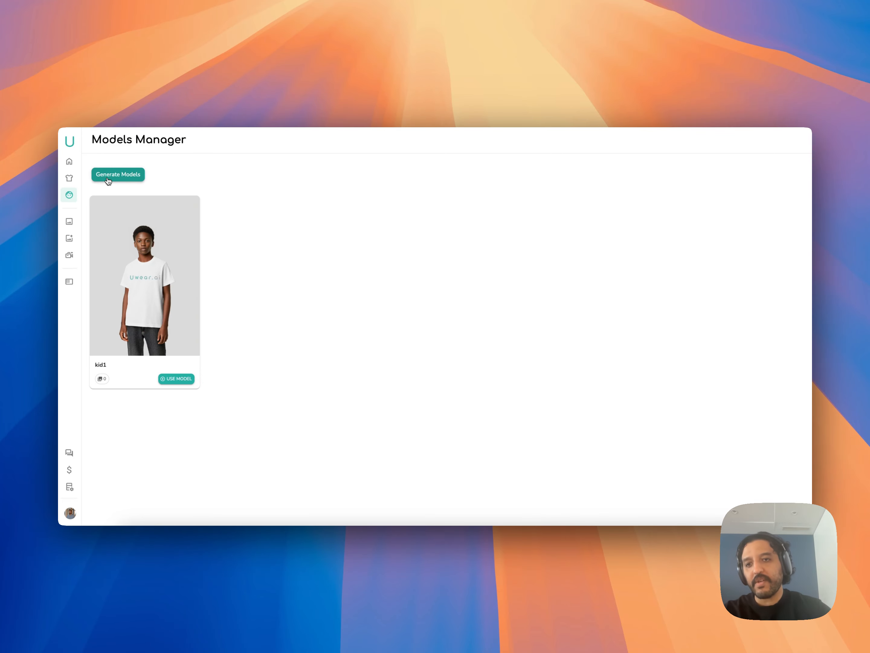
left_click(71, 179)
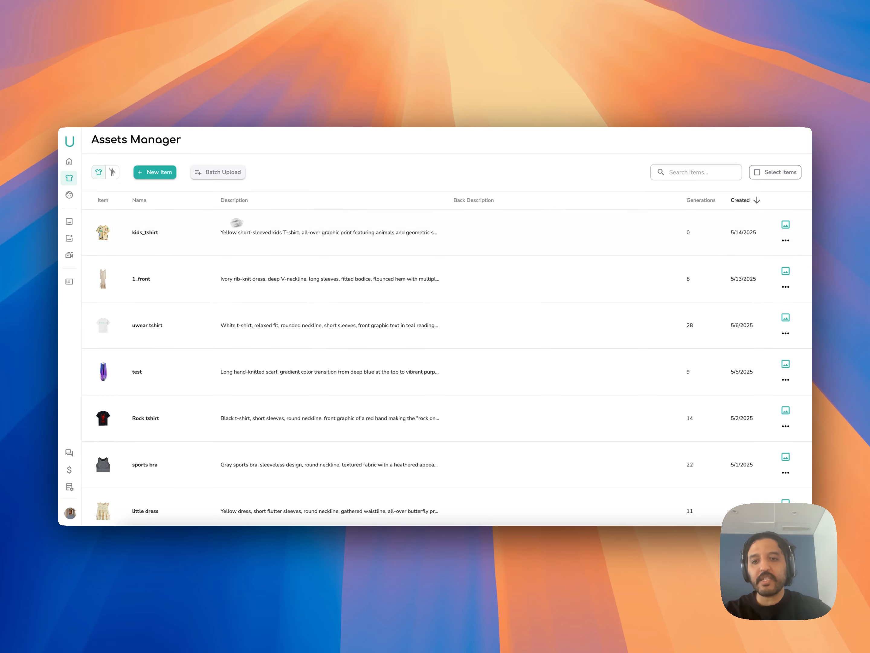
left_click(229, 239)
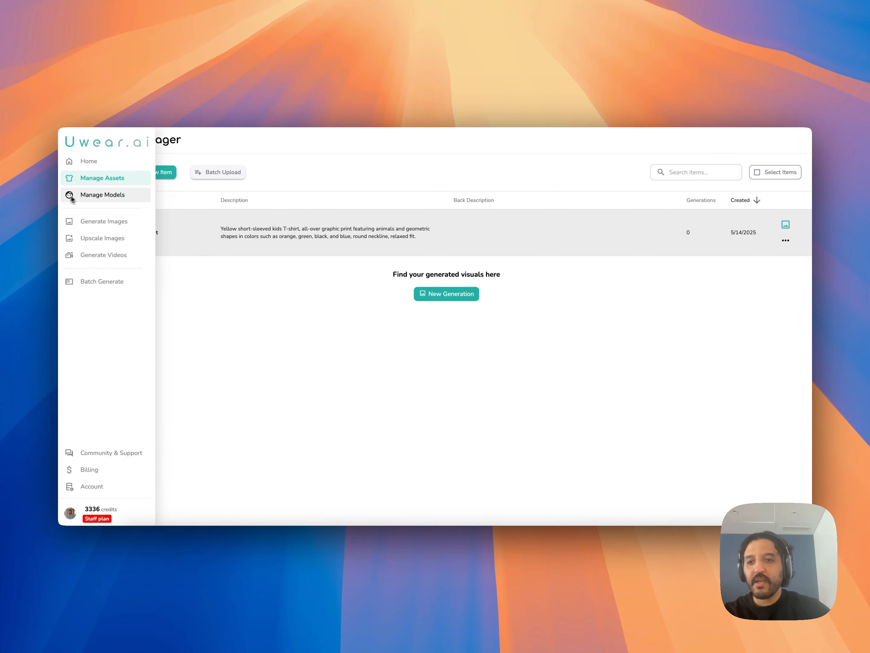
Step: Set up a new image generation with kids_tshirt as the clothing item and kid1 as the model
left_click(87, 222)
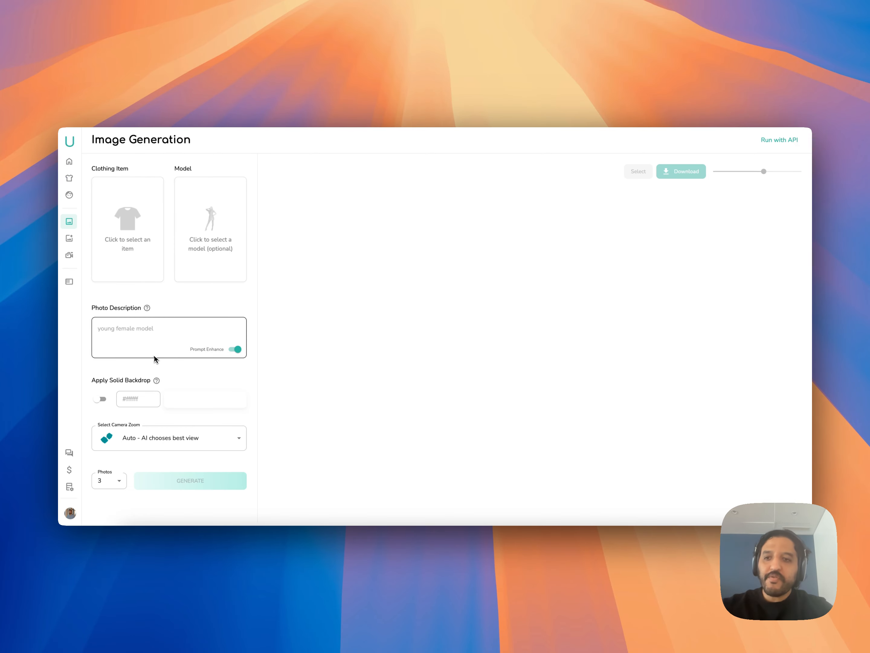
mouse_move(71, 214)
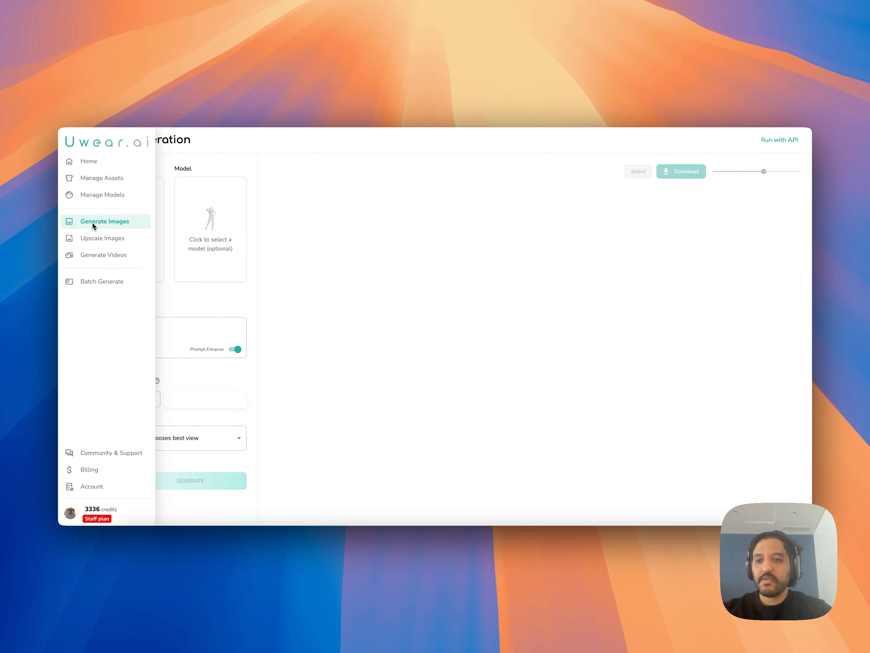
left_click(134, 211)
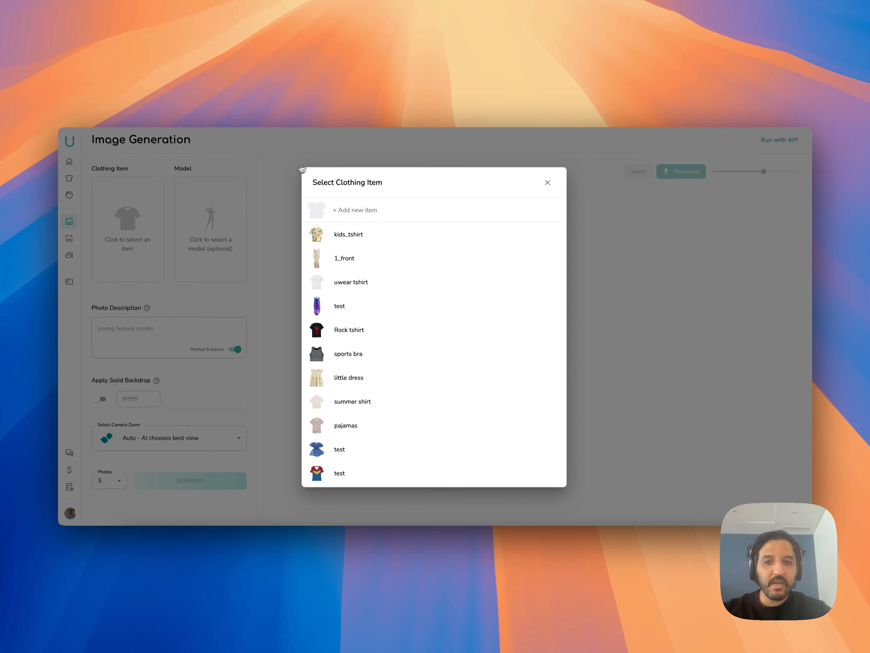
left_click(335, 236)
left_click(233, 270)
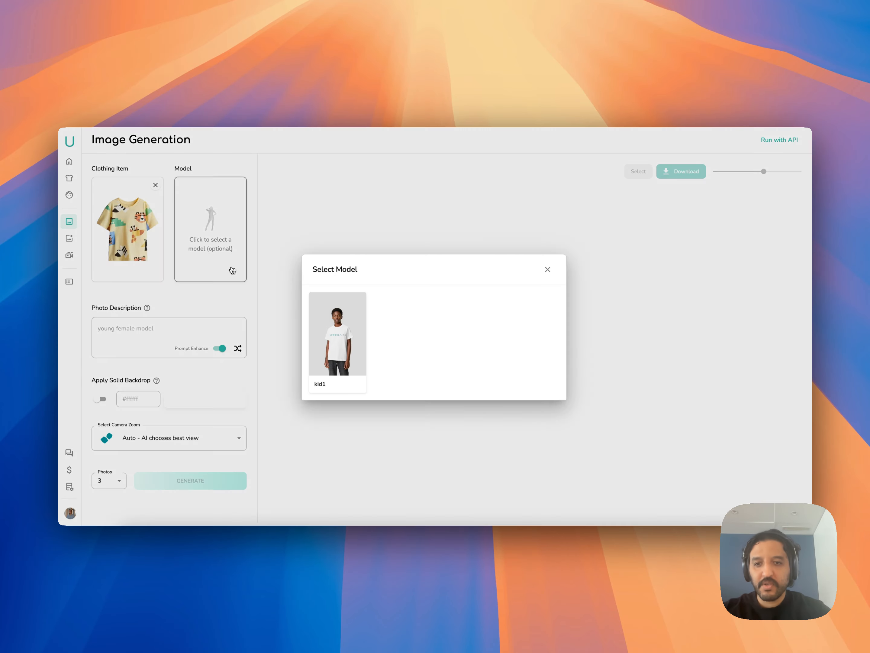
left_click(342, 352)
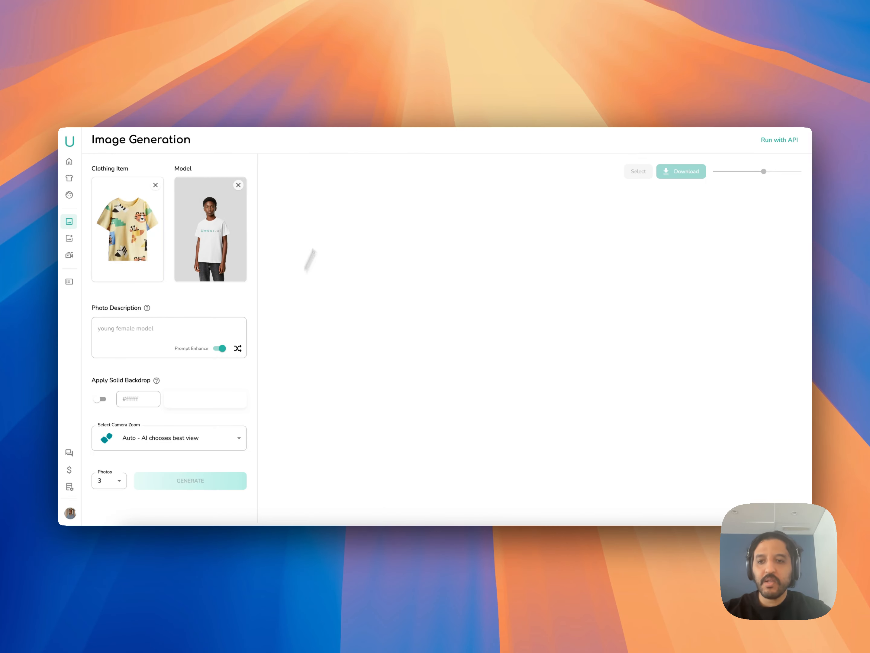
Step: Enter the photo description "10 years old kid wearing a tshirt, studio photography, white background"
left_click(159, 328)
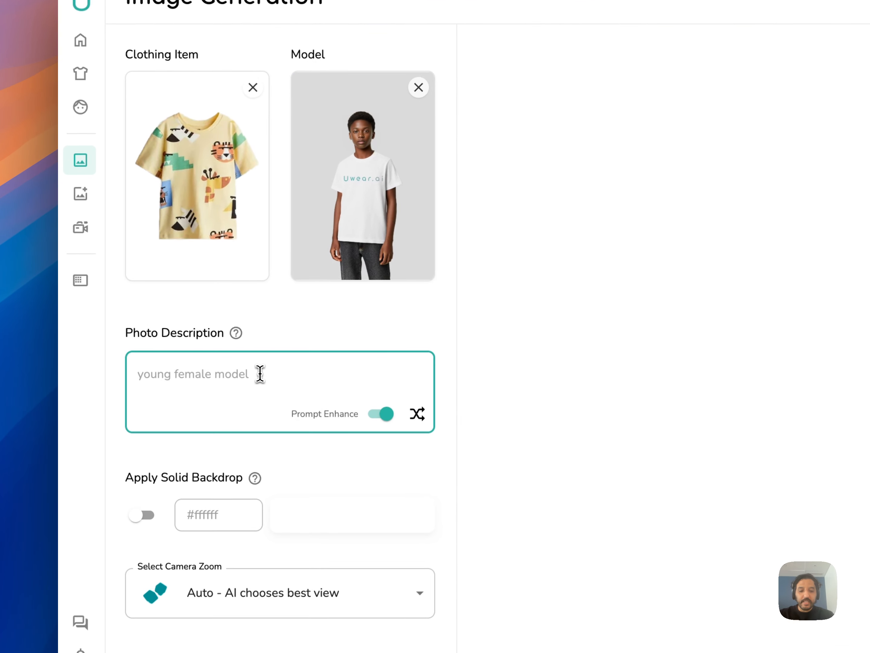
type("1")
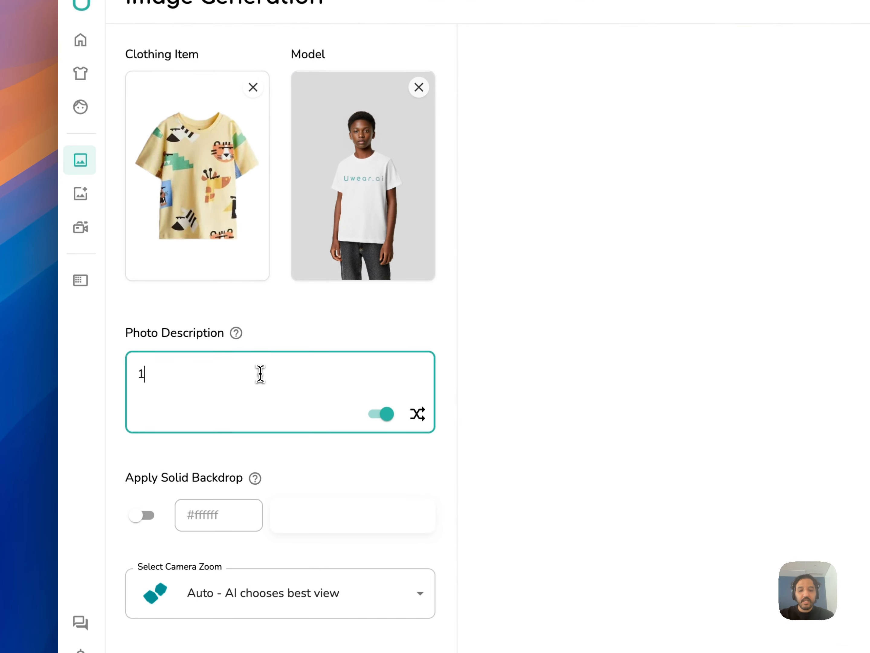
type("0 years old ")
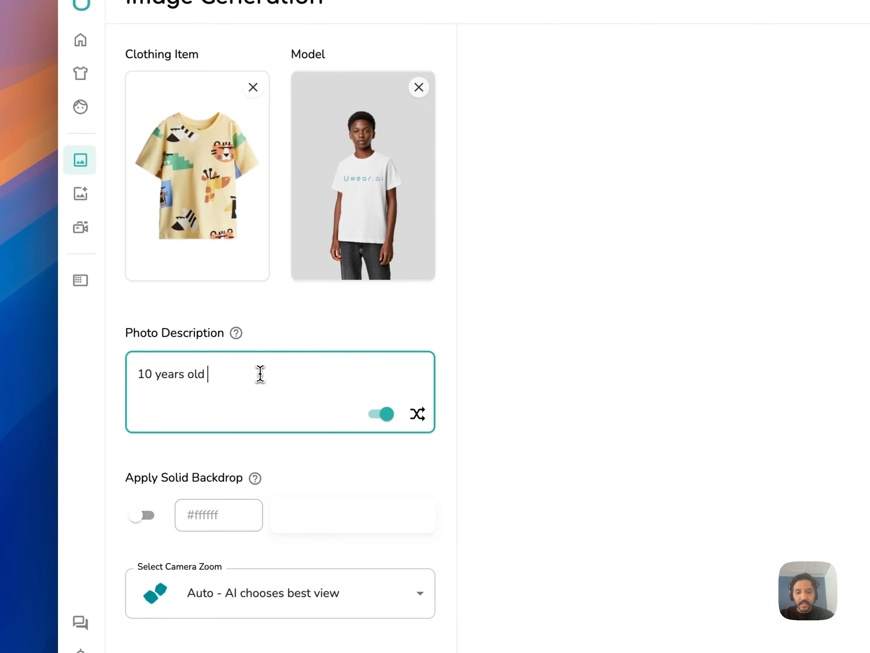
type("kid")
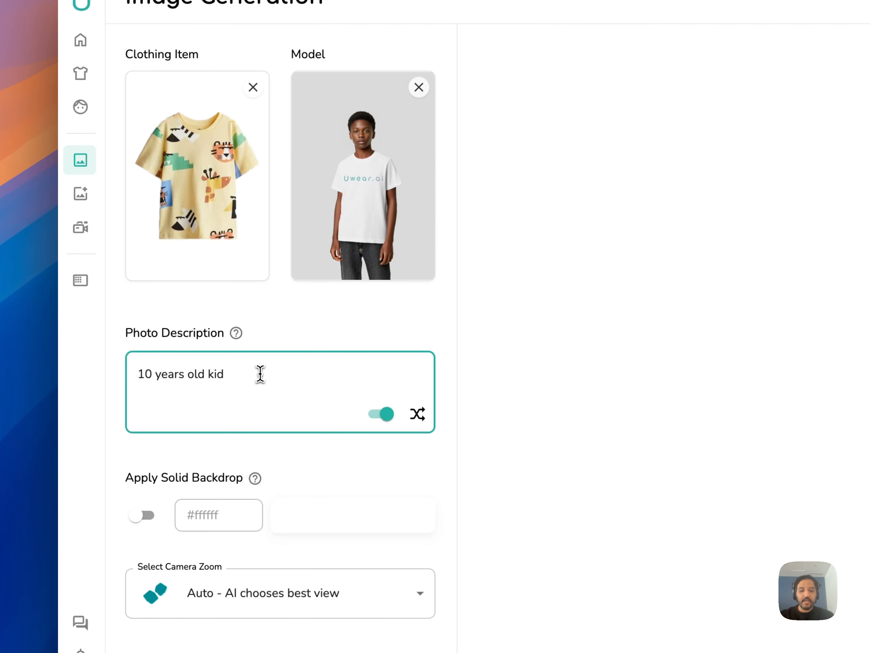
type(" wearing a")
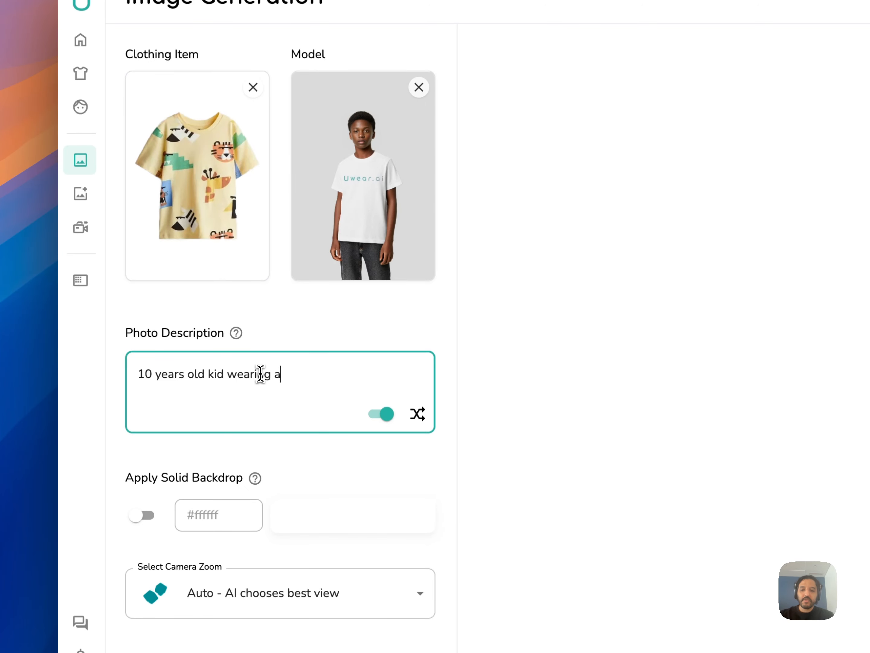
type(" tshirt, ")
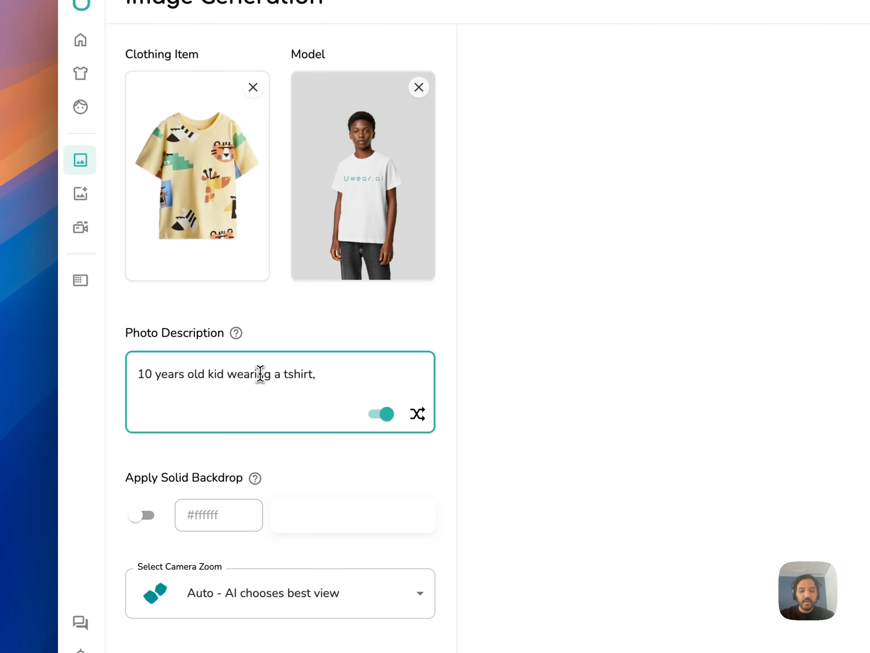
type("studio photogra")
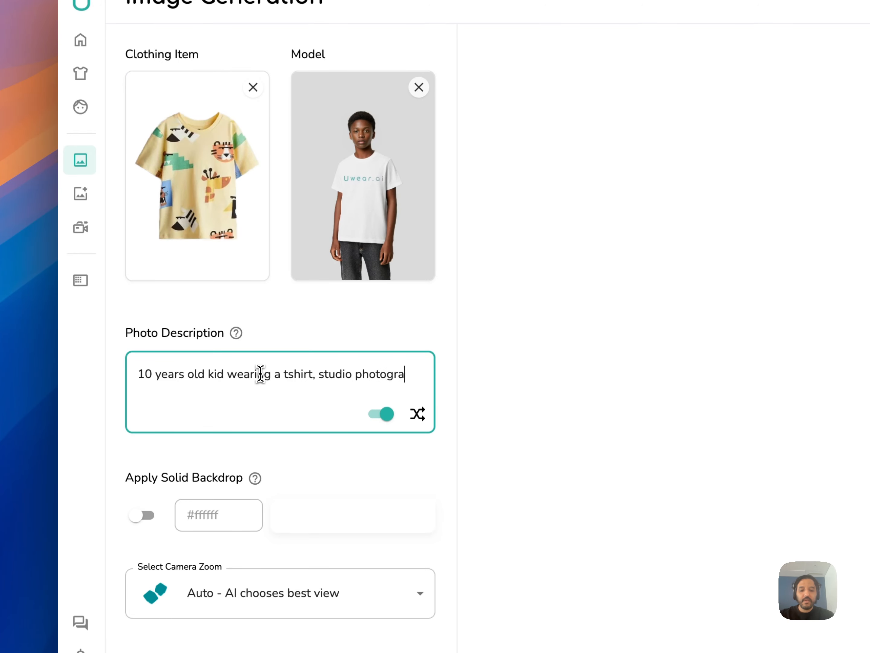
type("phy")
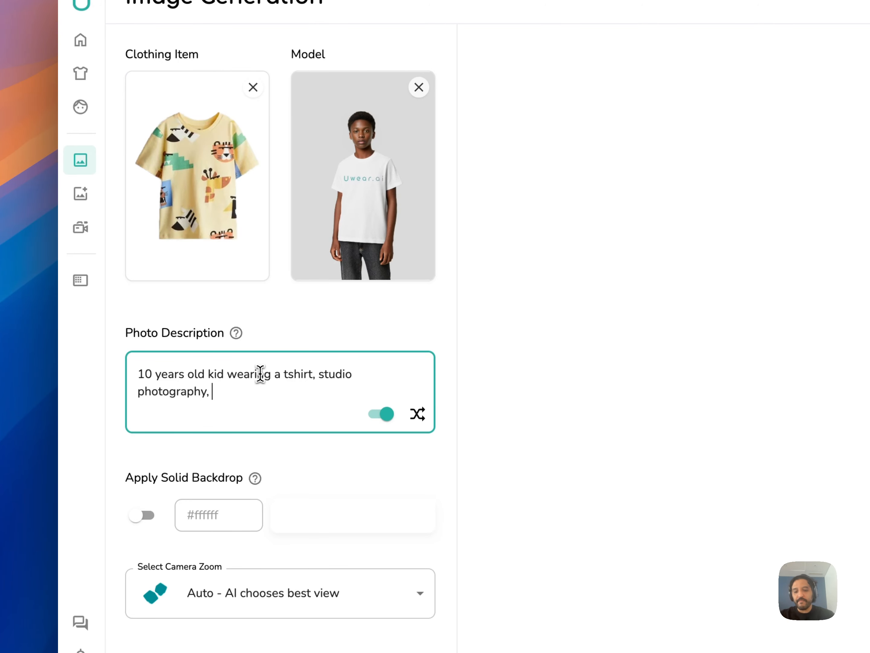
type(", white b")
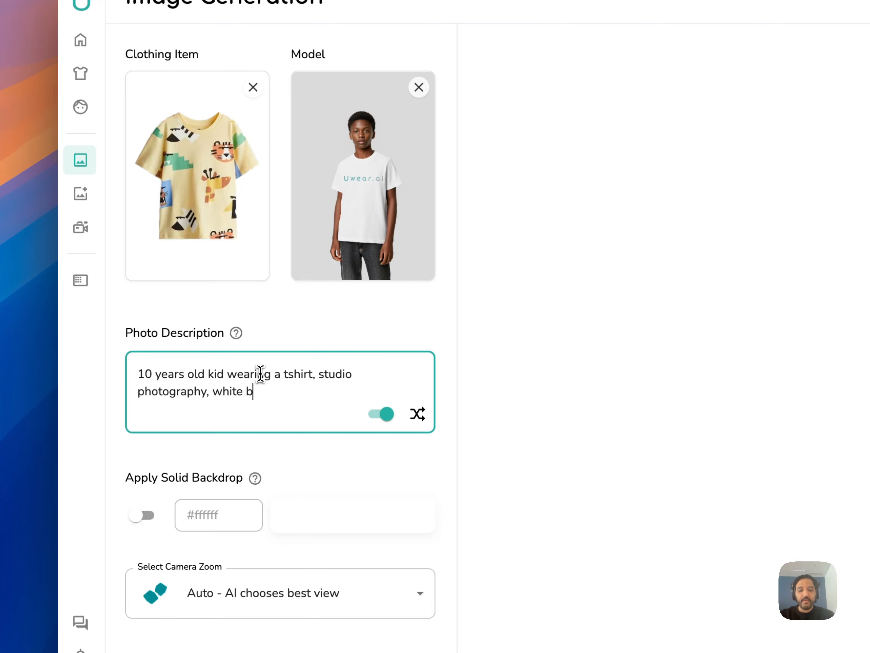
type("ackground")
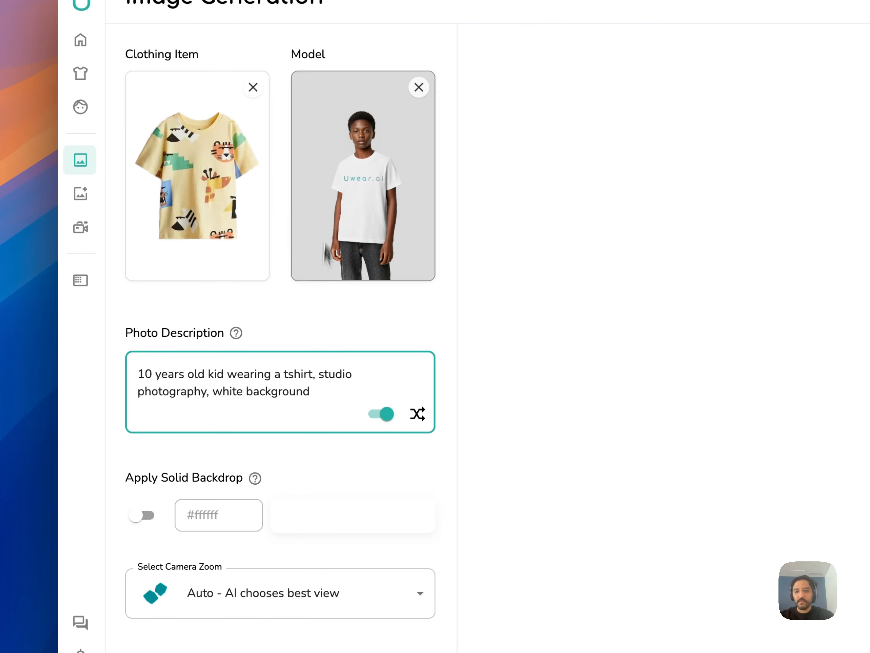
Step: Try a solid backdrop in the pink colour #e49494ff and switch the backdrop off again
scroll(286, 427, "down", 2)
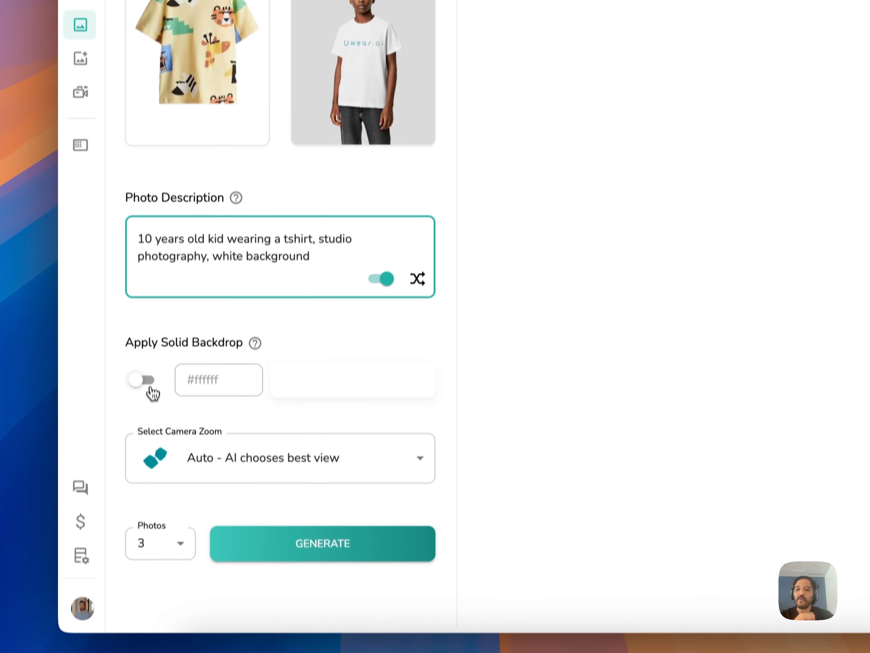
left_click(146, 358)
left_click(323, 412)
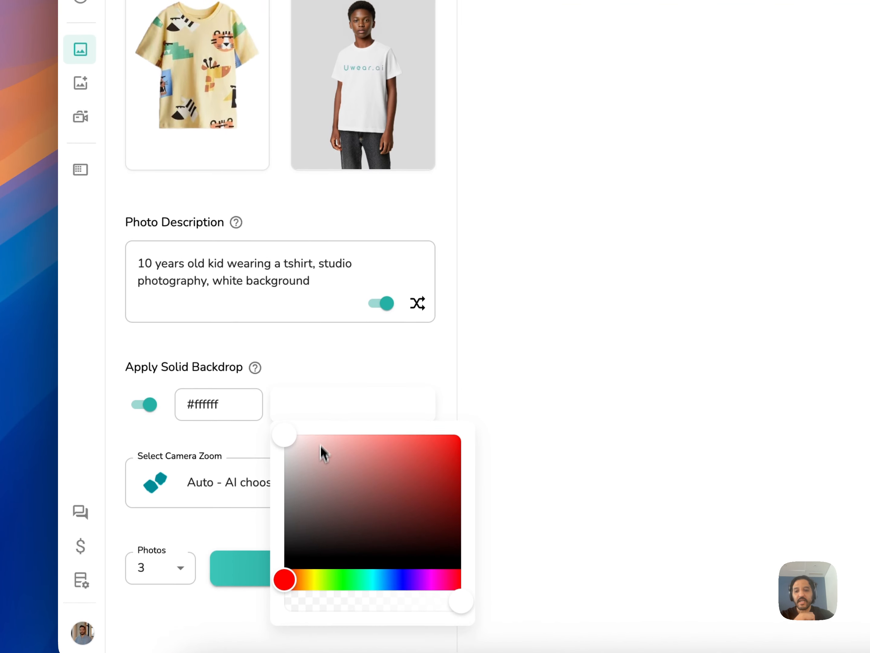
left_click(316, 466)
left_click_drag(316, 466, 347, 455)
left_click(378, 364)
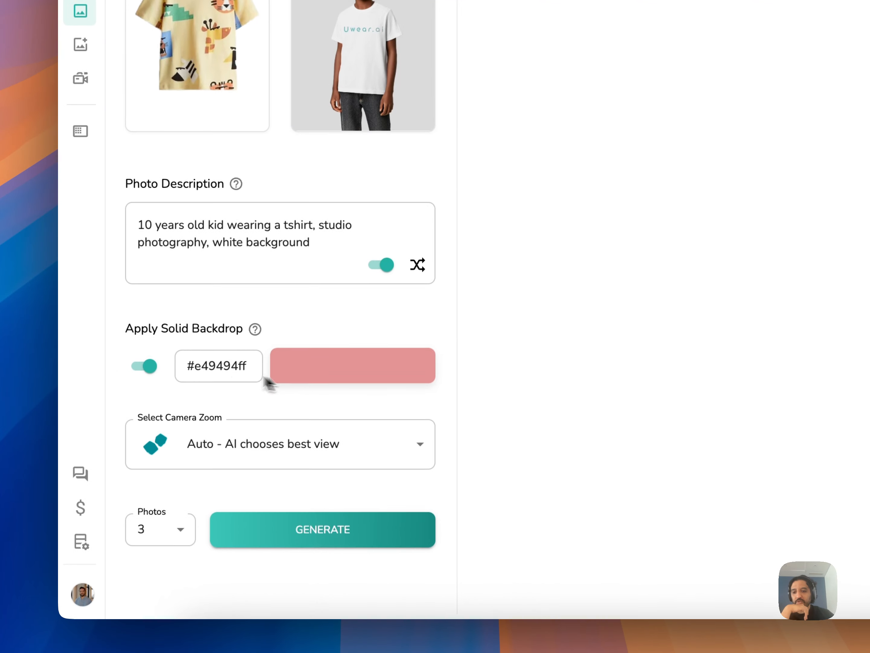
left_click(153, 363)
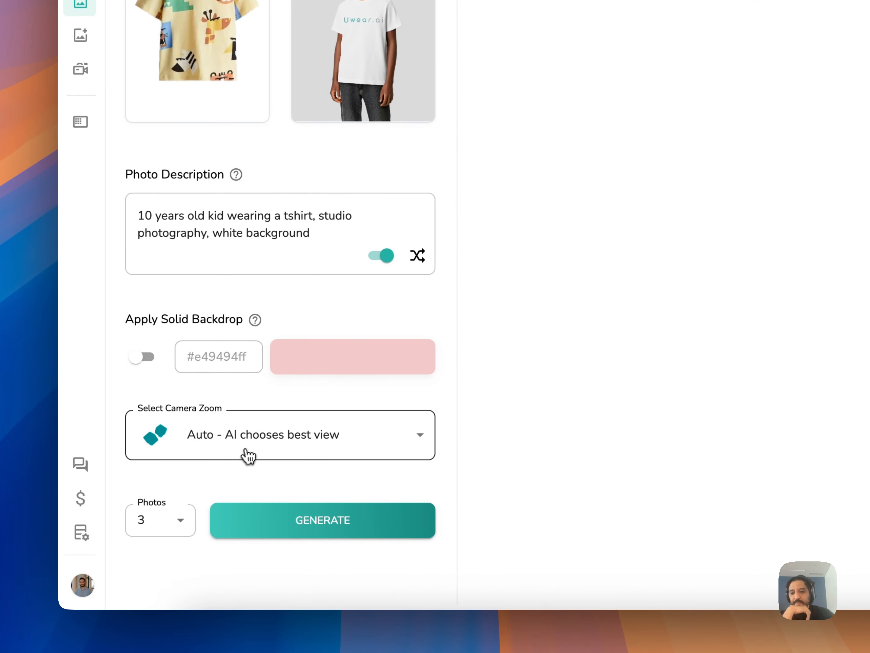
Step: Review the camera zoom options and set the view to Upper Body - Front
left_click(246, 459)
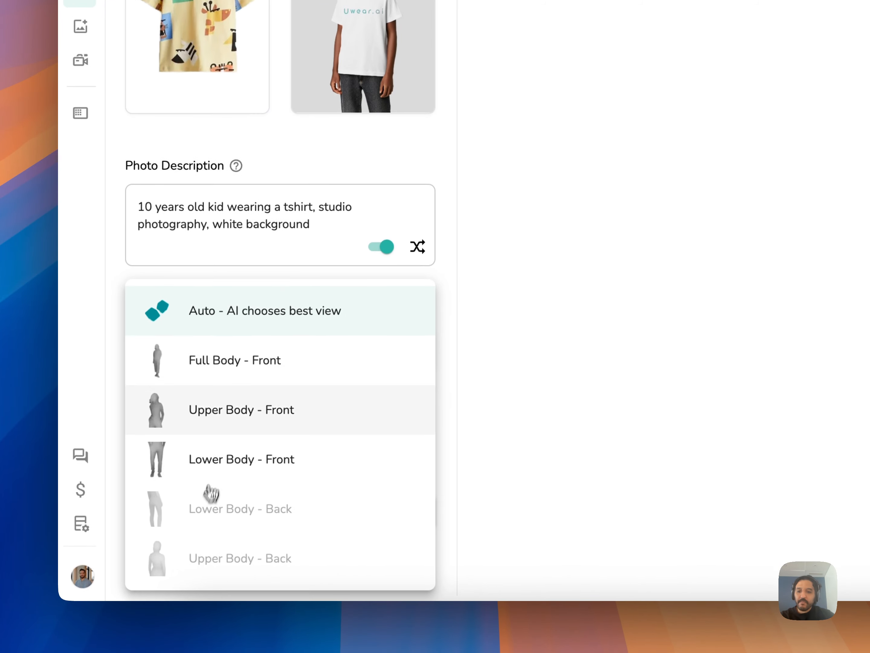
left_click(248, 306)
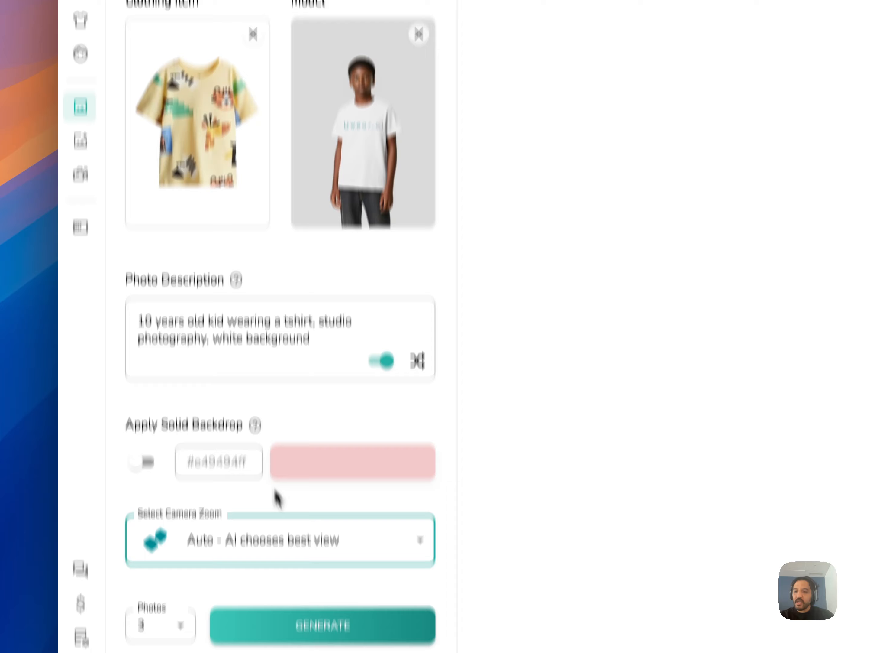
left_click(290, 543)
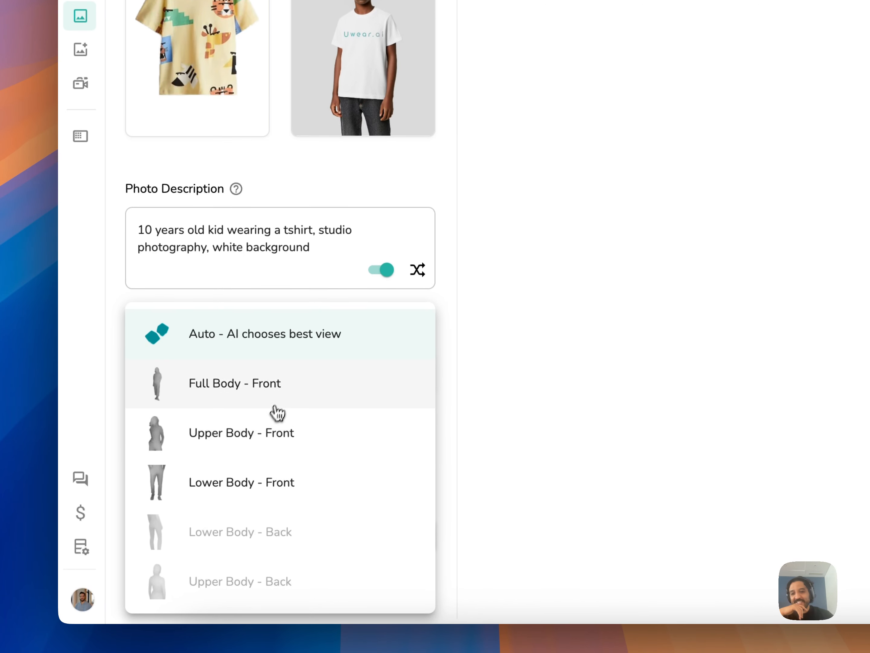
left_click(262, 434)
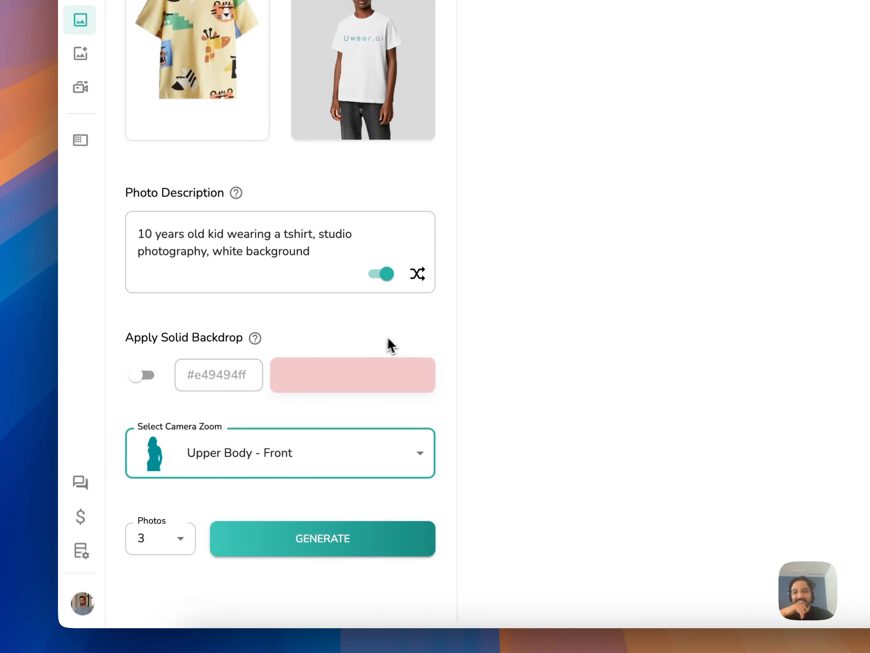
Step: Set the number of photos to 5 and generate the on-model images
scroll(331, 413, "down", 1)
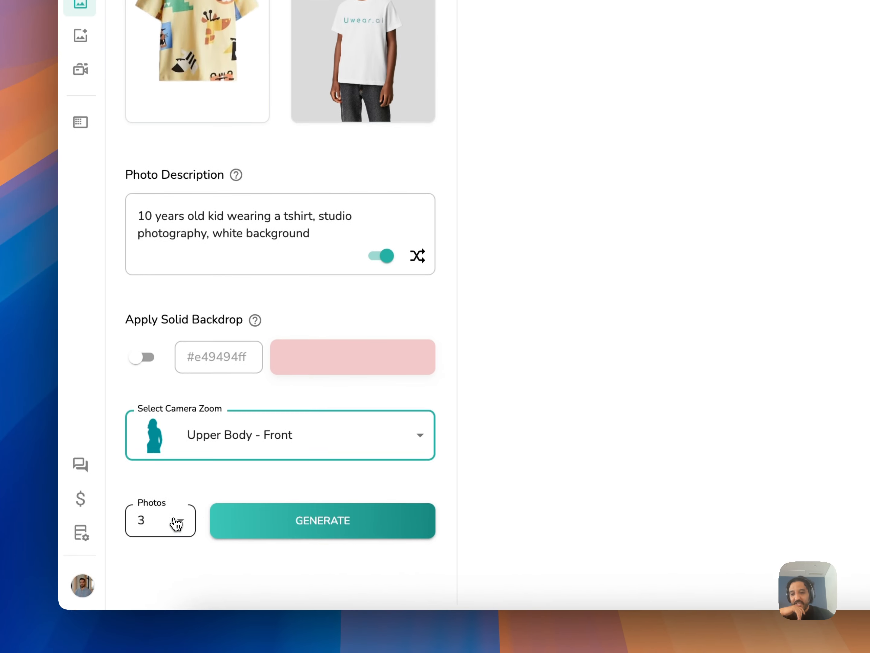
left_click(176, 524)
left_click(171, 578)
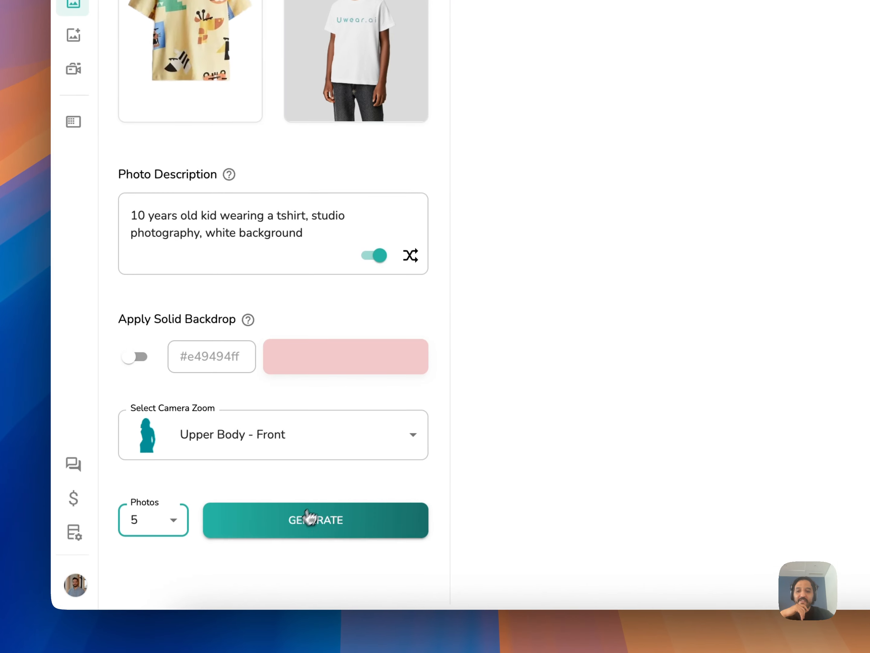
left_click(308, 518)
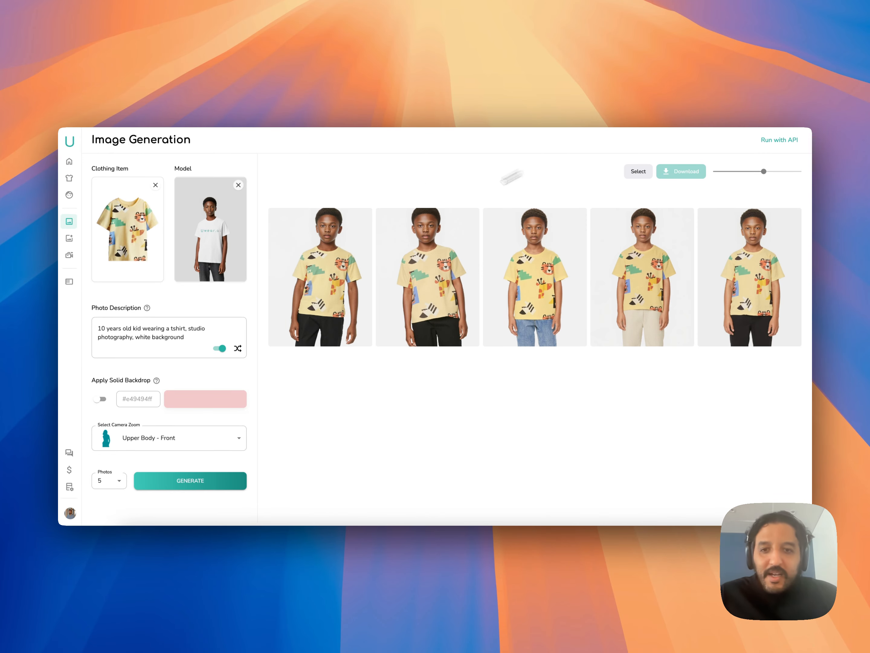
Step: Enlarge the generated T-shirt photos and compare the shirt print and fit one by one
left_click(355, 281)
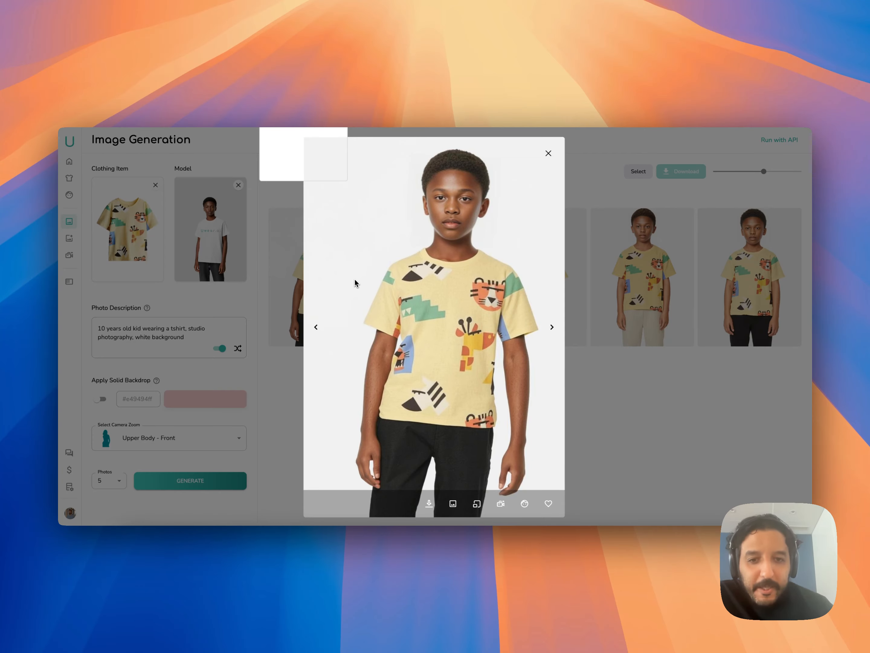
key("Right")
key("Left")
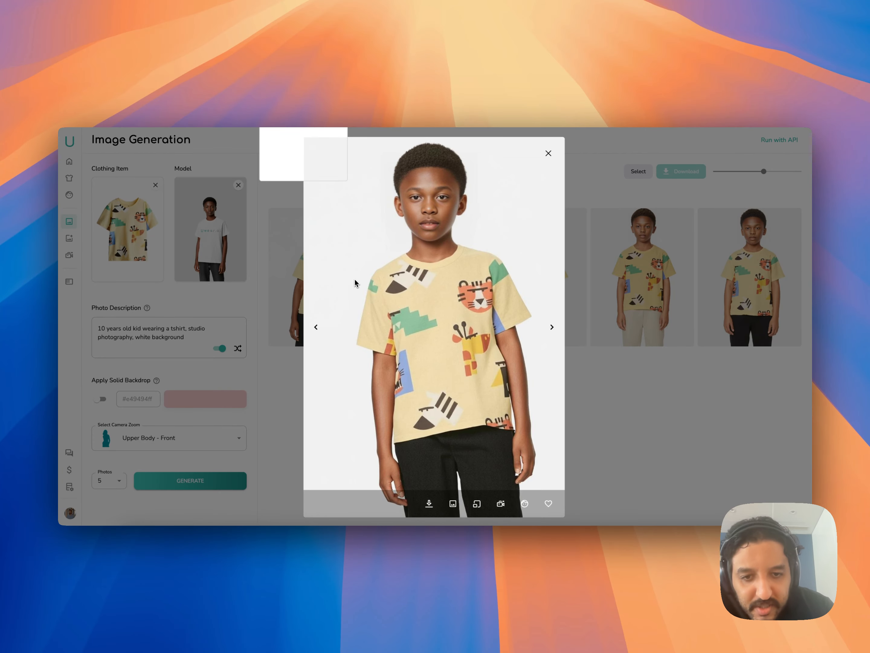
key("Right")
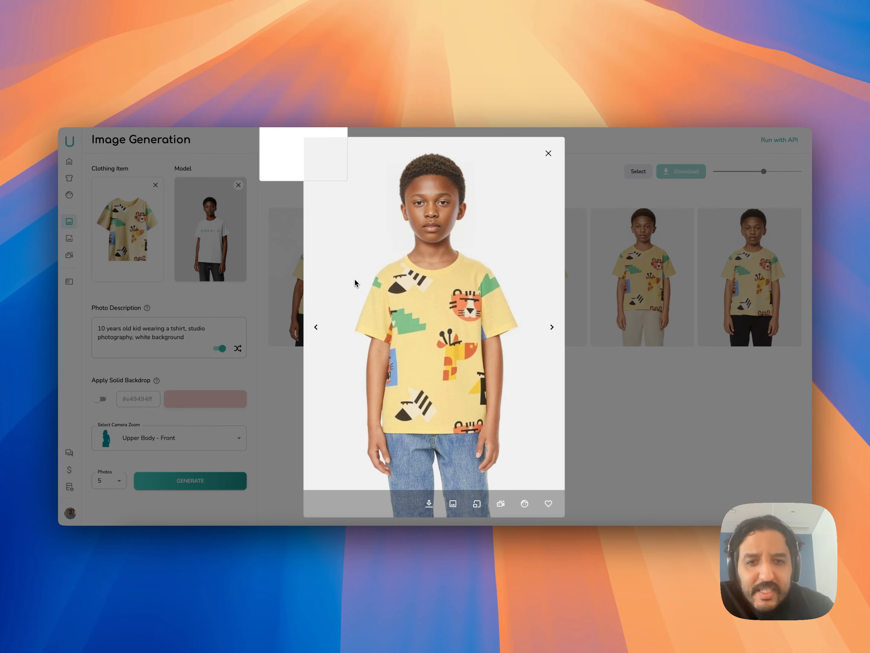
key("Right")
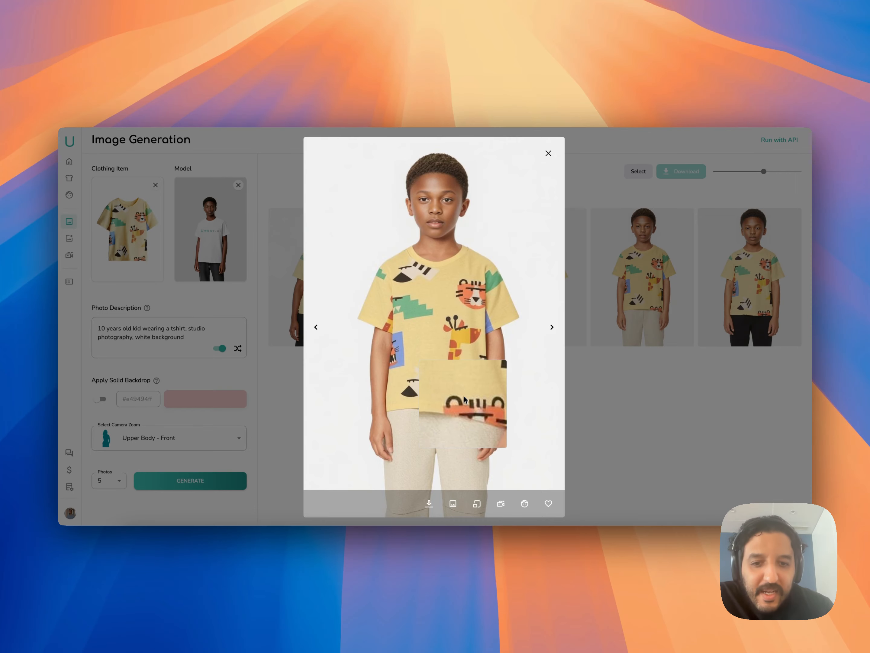
key("Right")
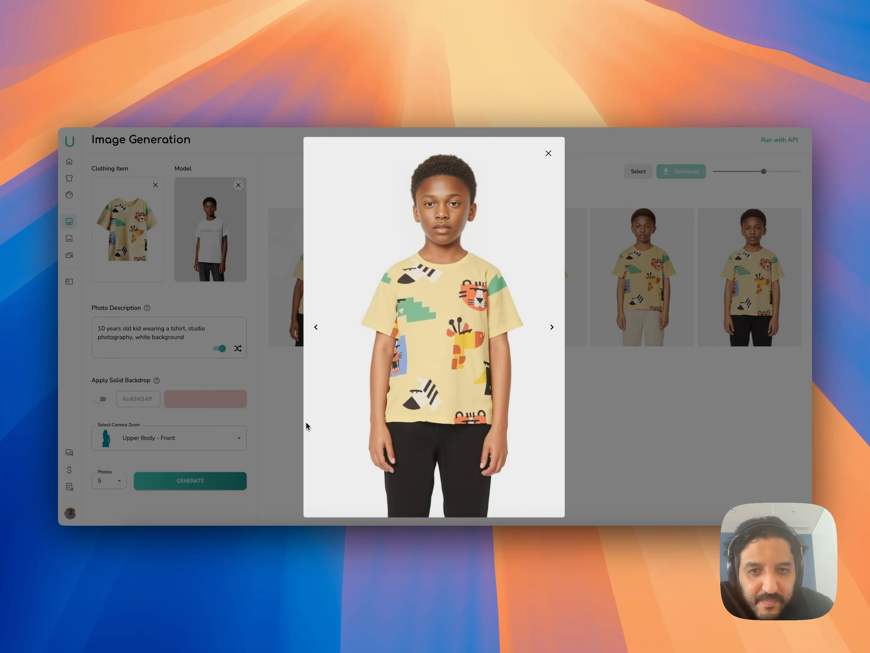
Step: Flip back and forth through the enlarged upper-body photos to check the model's face and shirt print, and close the preview
key("Right")
key("Right")
key("Right")
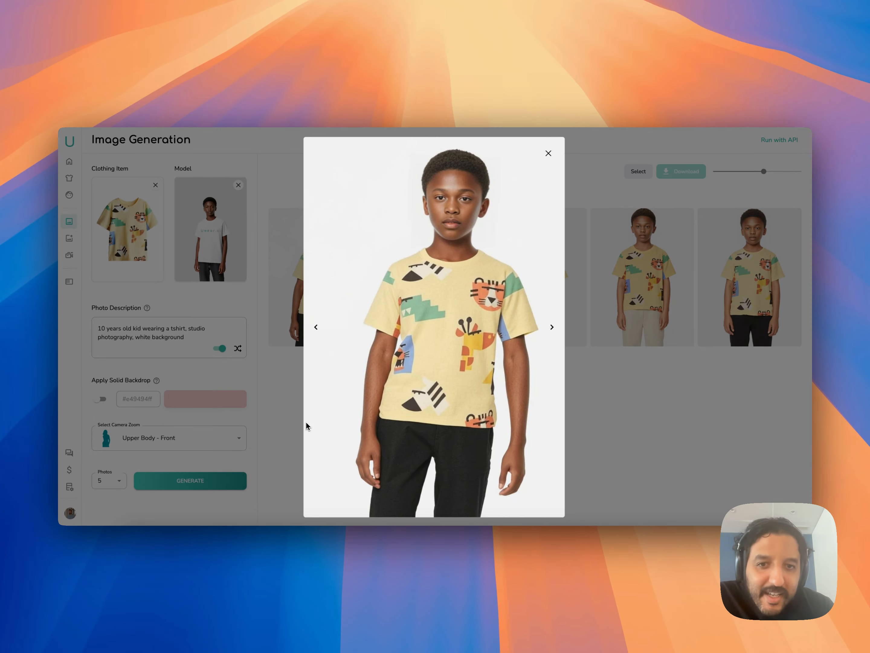
key("Right")
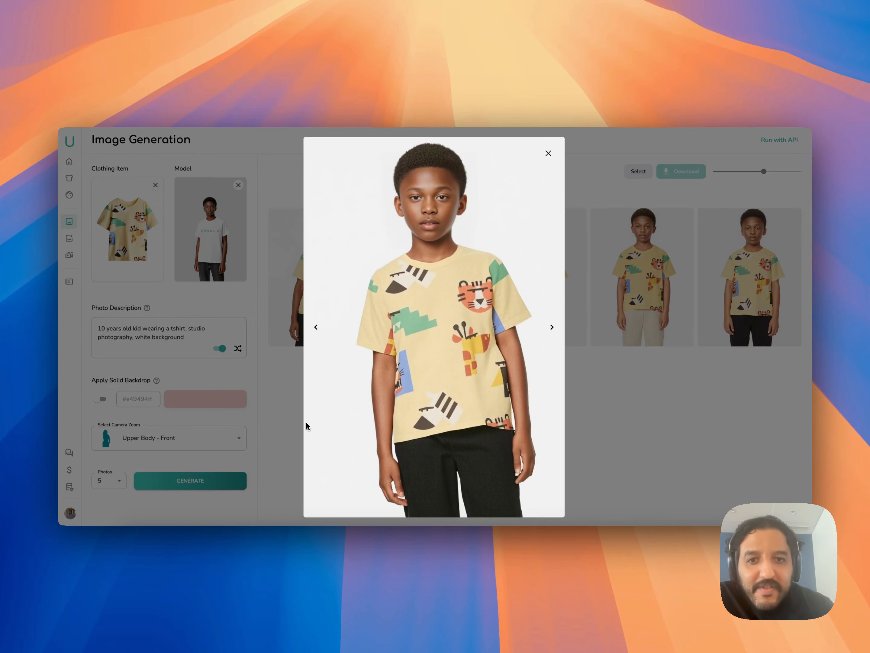
key("Right")
key("Right")
key("Left")
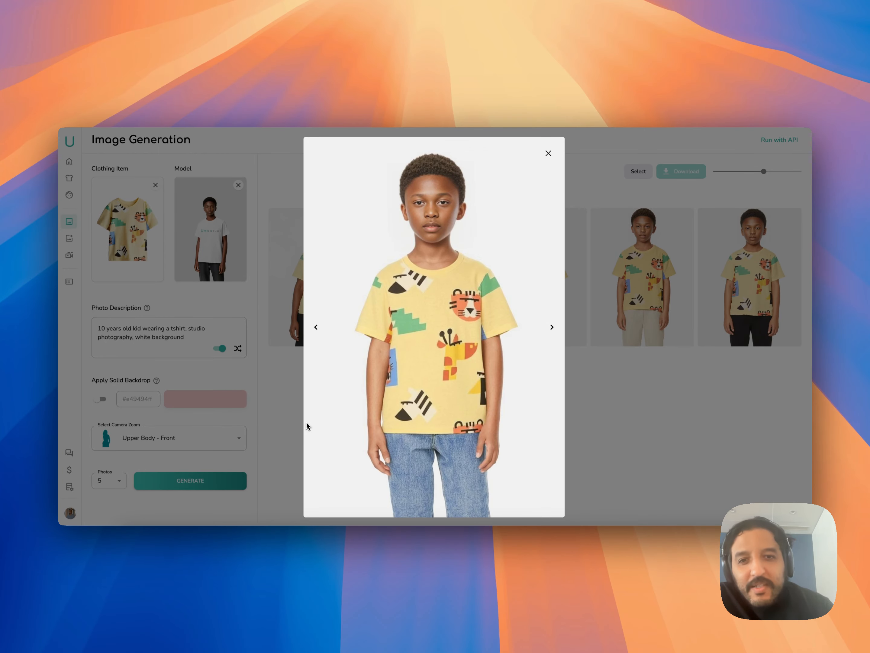
mouse_move(463, 275)
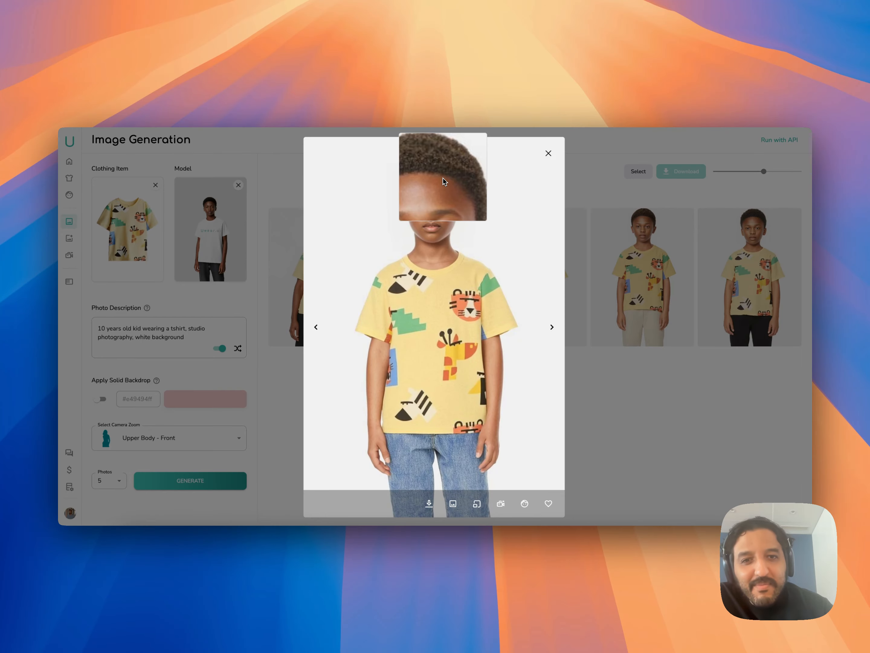
key("Left")
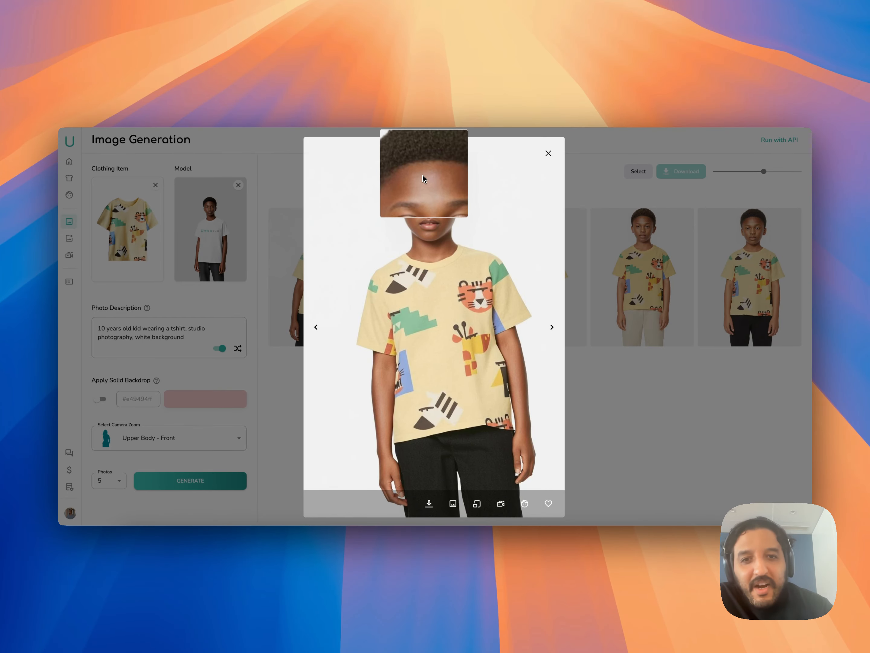
key("Left")
key("Left")
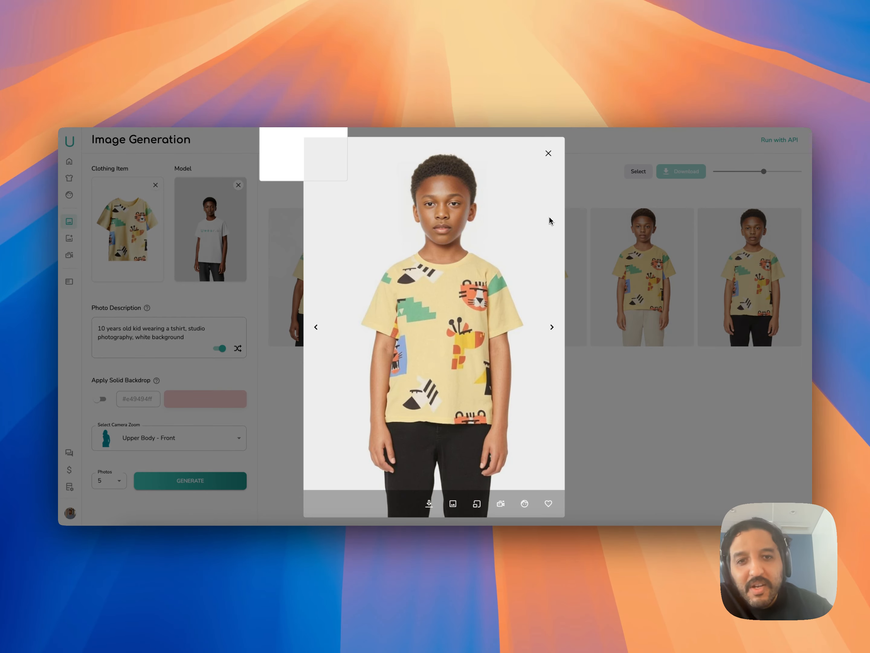
key("Left")
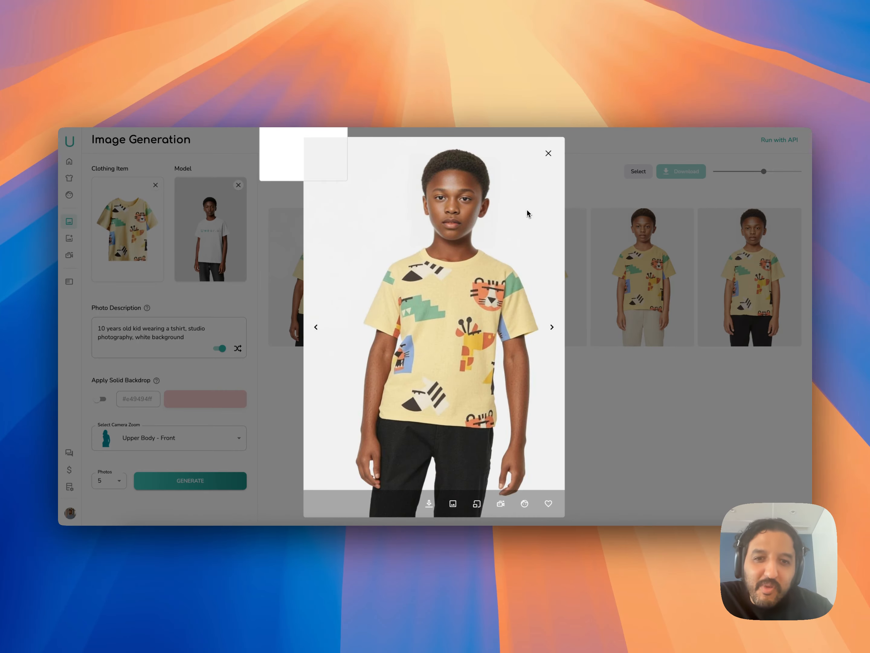
key("Left")
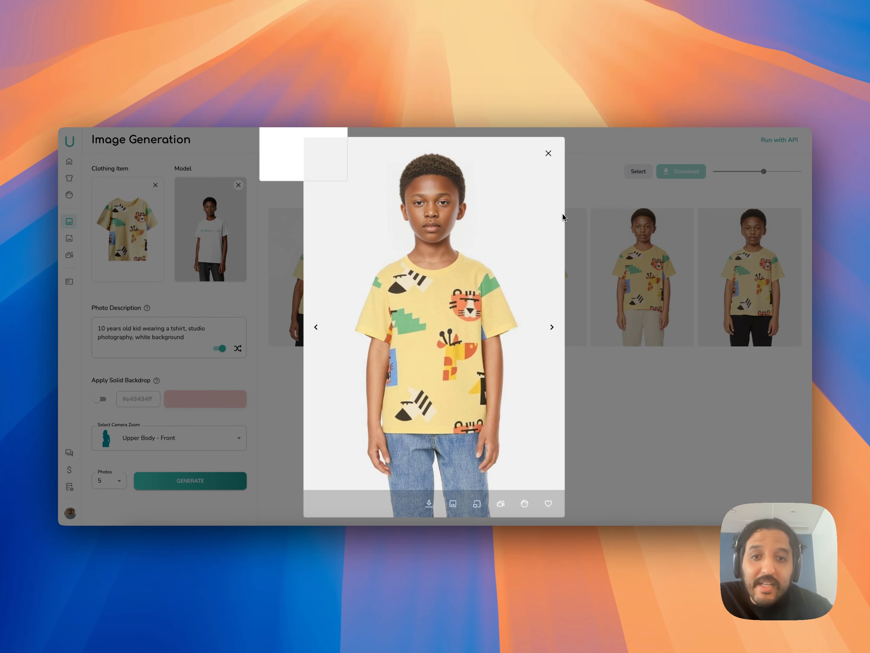
key("Left")
key("Left")
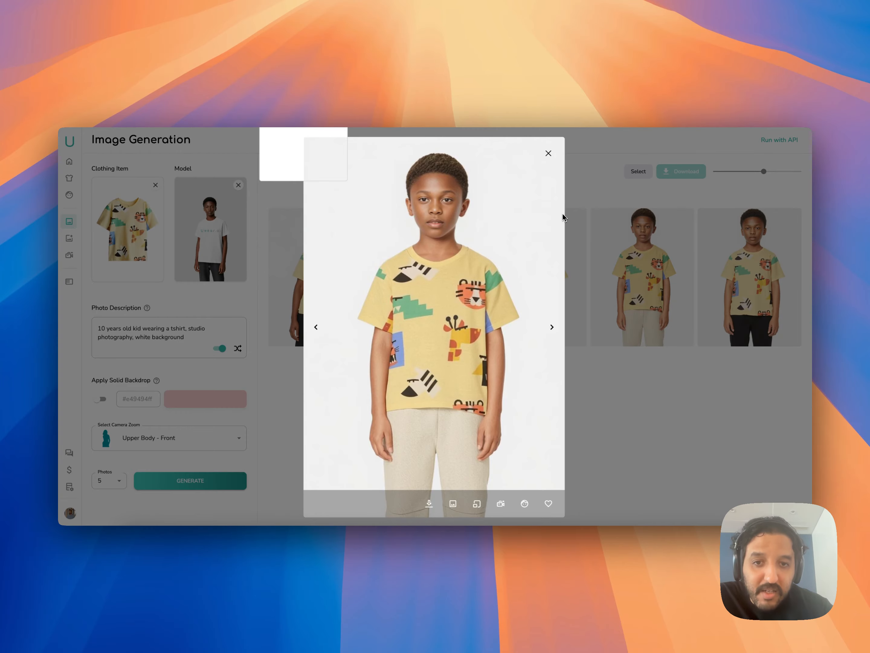
key("Left")
key("Right")
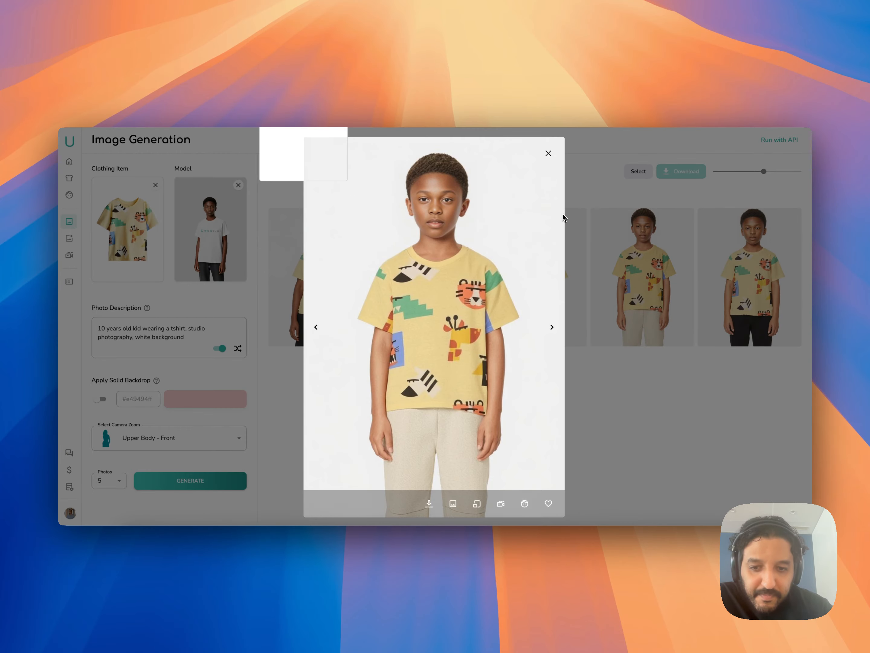
key("Right")
key("Right")
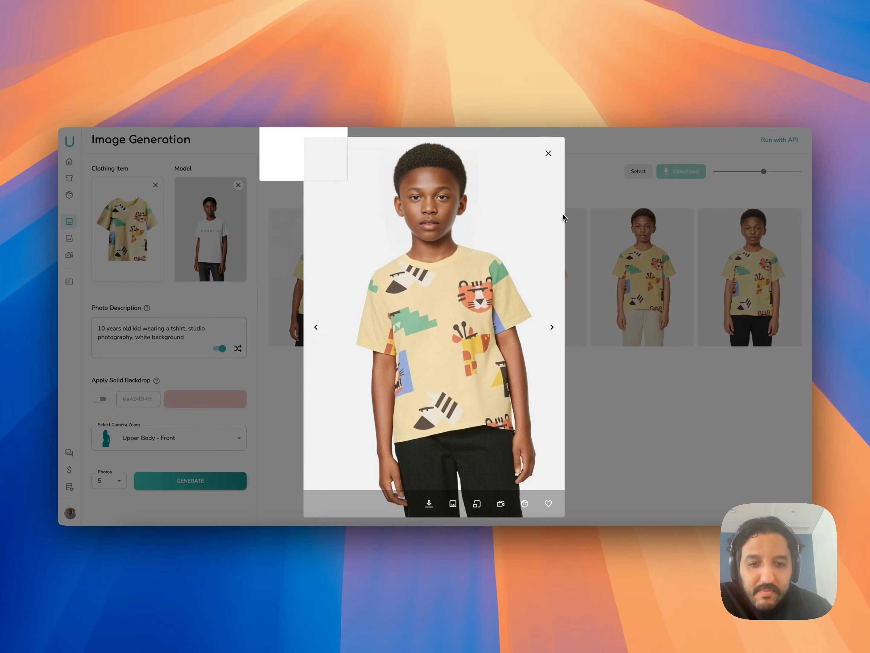
key("Escape")
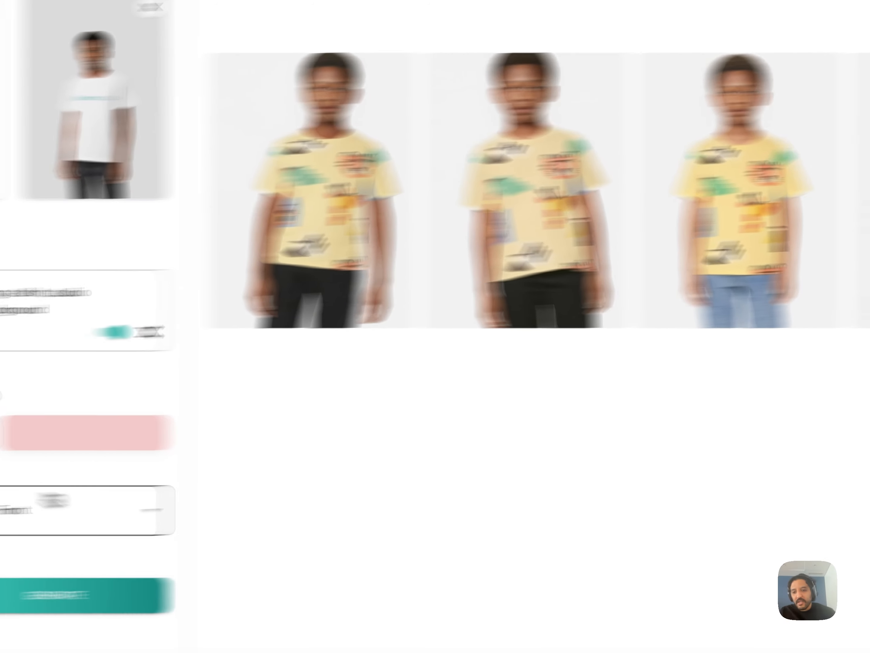
Step: Set the camera zoom to Full Body - Front and the number of photos to 3, and generate the images
left_click(159, 438)
left_click(249, 435)
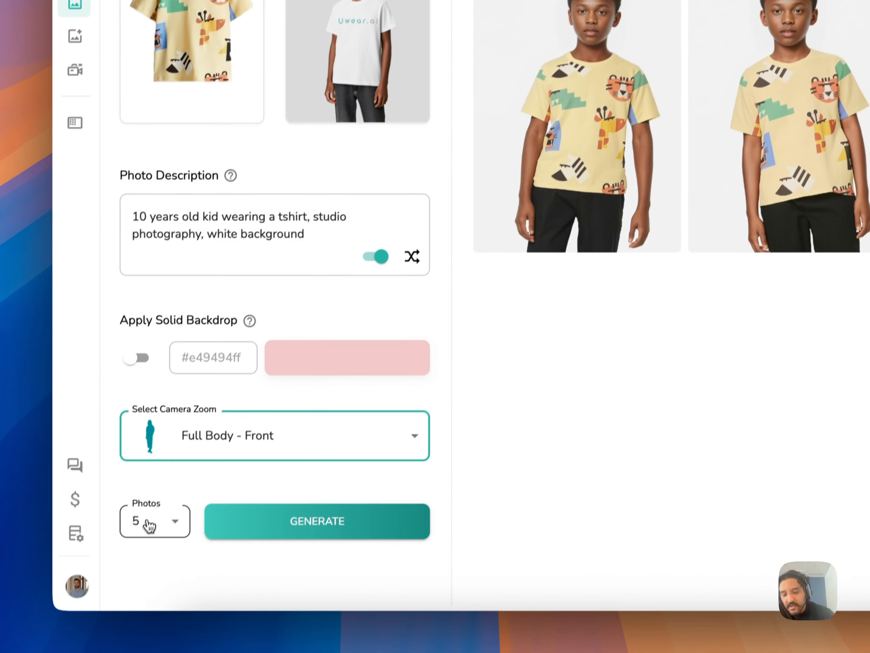
left_click(149, 526)
left_click(176, 523)
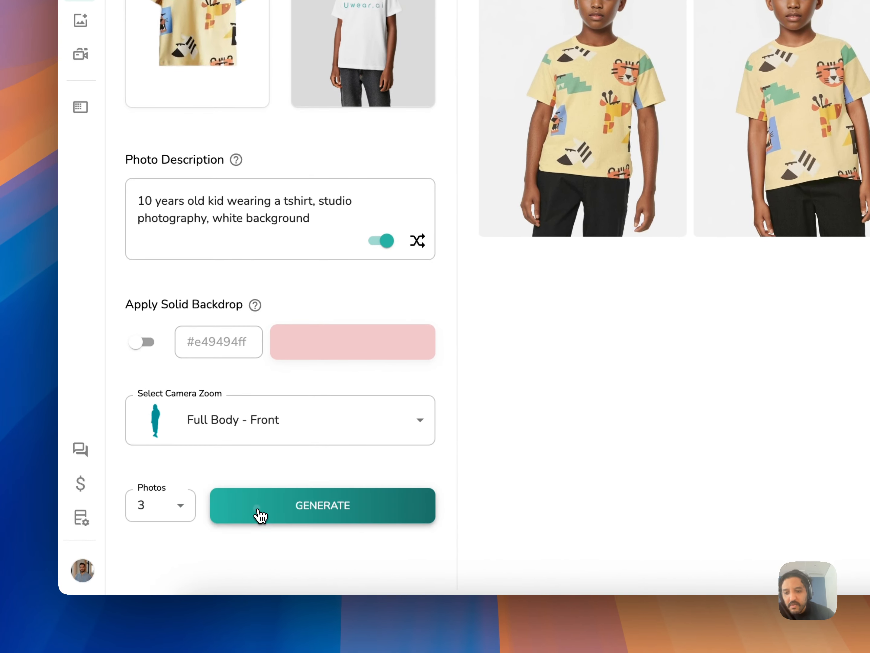
left_click(254, 528)
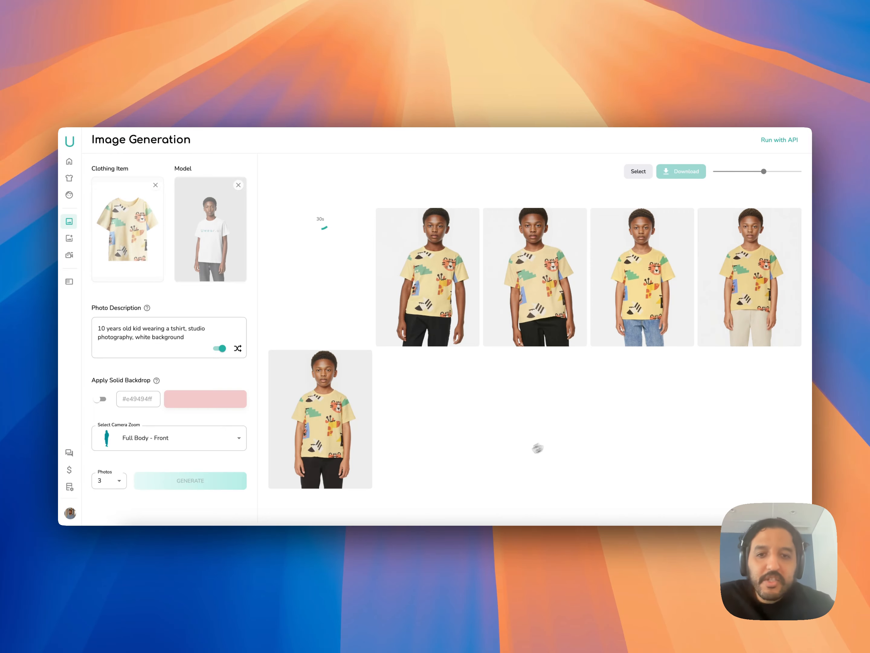
Step: Go to the clothing assets and start a new item with the black T-shirt photo as its front image
mouse_move(80, 200)
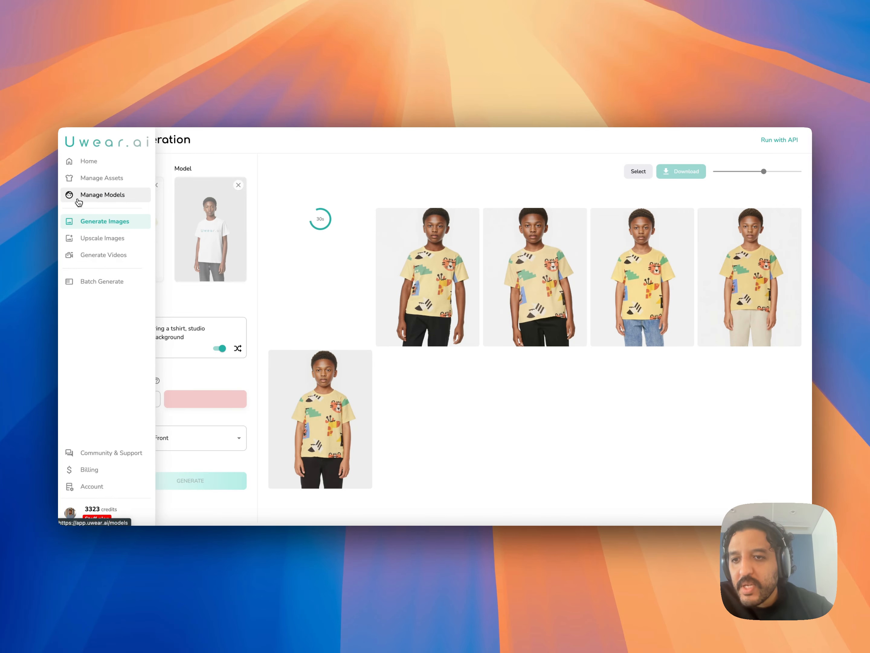
left_click(84, 179)
scroll(377, 331, "down", 1)
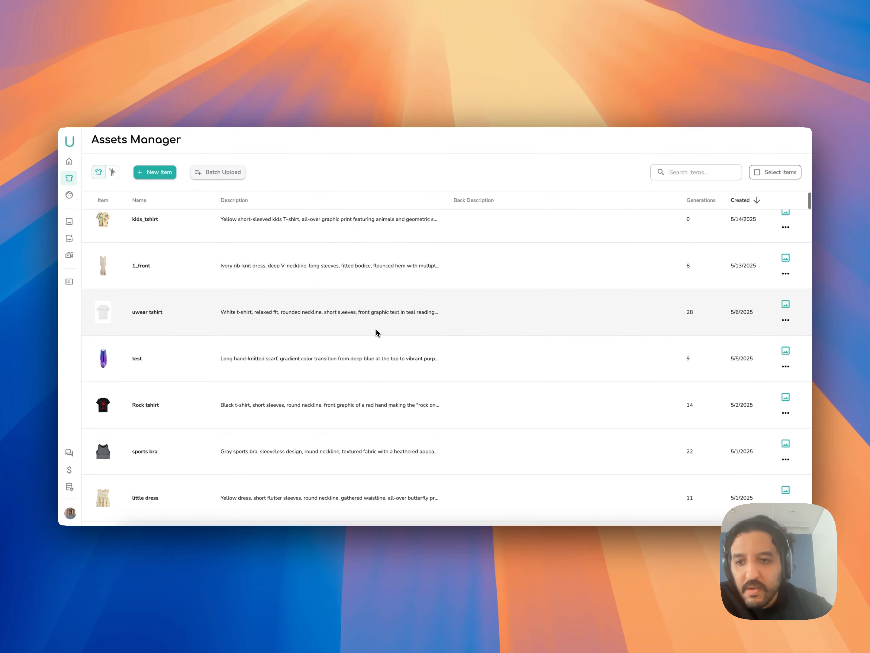
scroll(377, 332, "down", 3)
scroll(375, 327, "up", 4)
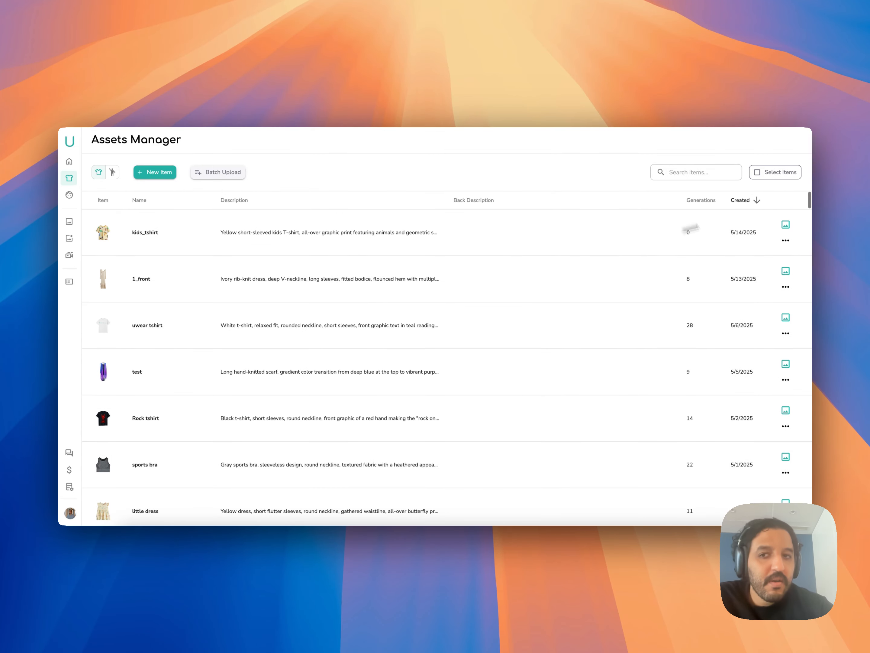
left_click(170, 172)
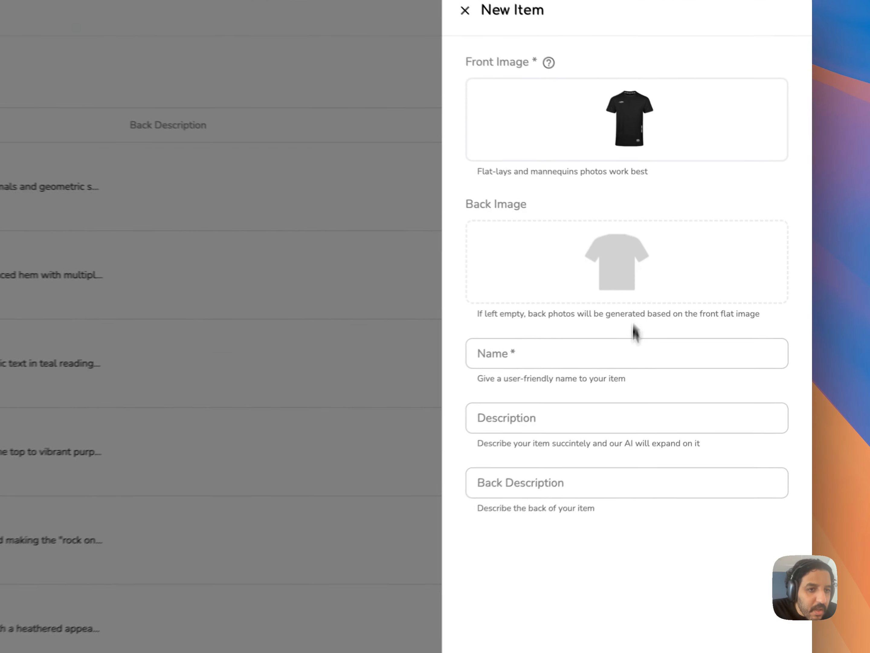
Step: Name the new item "test active tshirt", describe it as "kids active tshirt" and save it
left_click(623, 354)
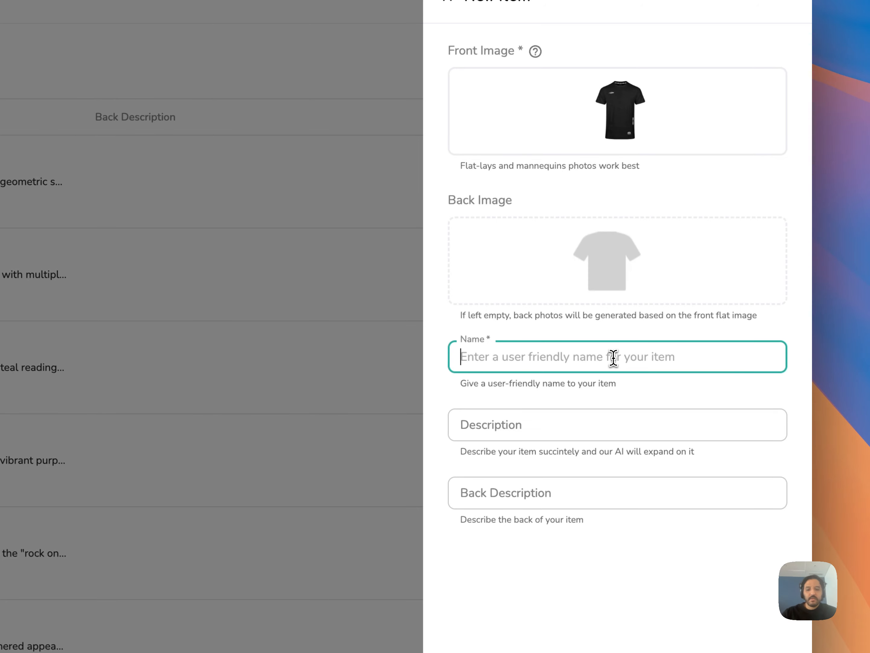
type("test ac")
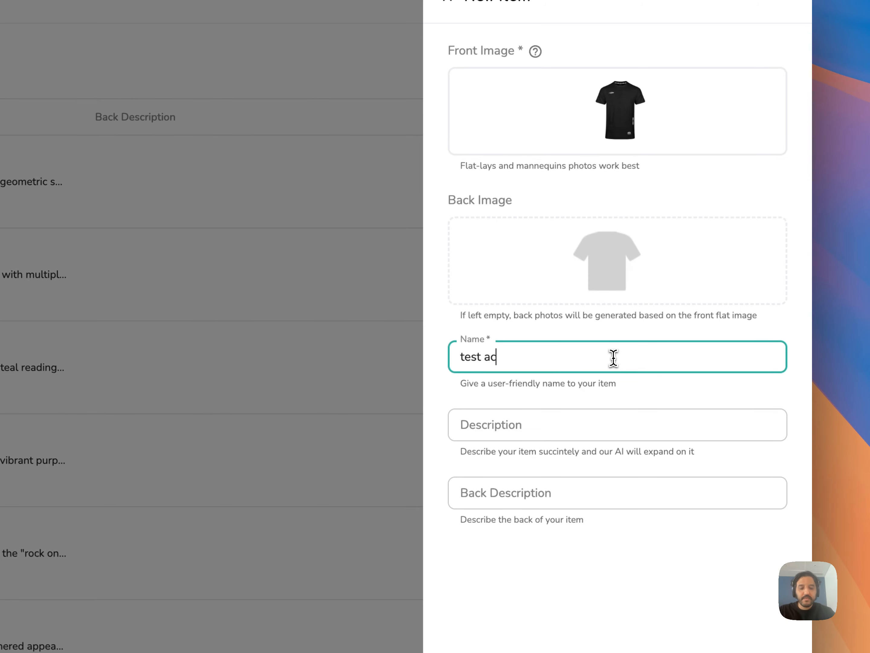
type("tive tshirt")
left_click(642, 422)
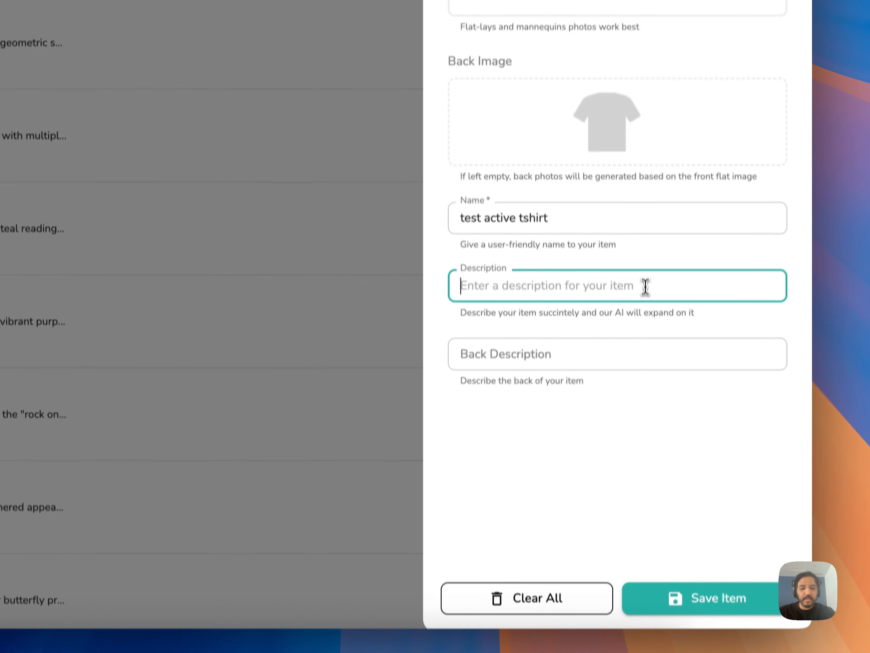
type("kids active tshirt")
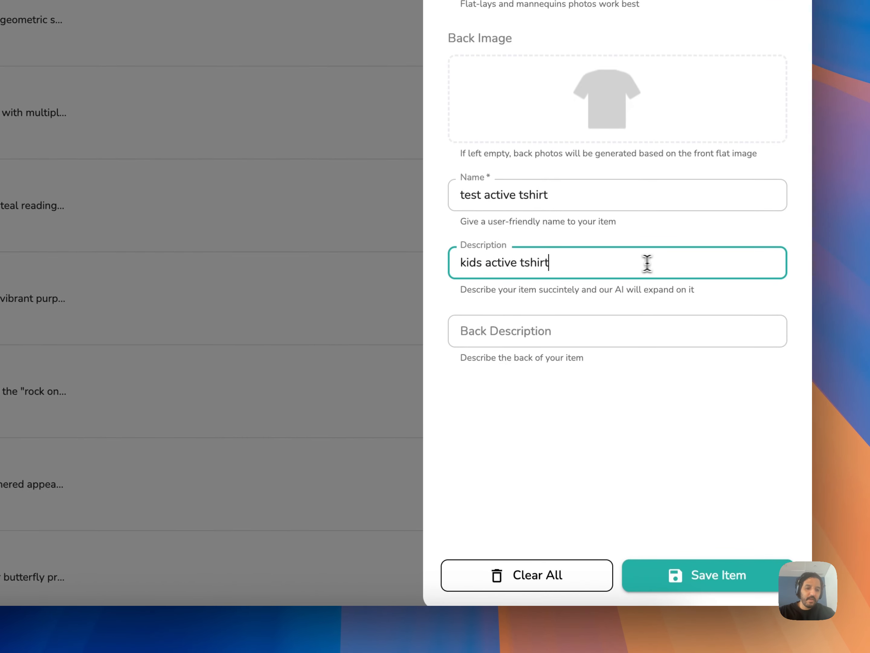
left_click(741, 568)
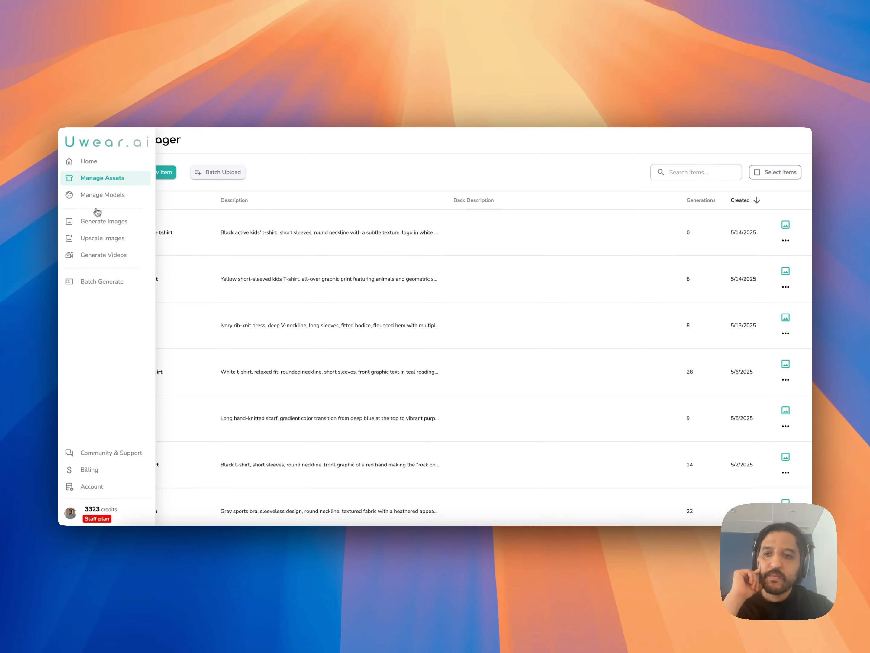
Step: Return to image generation and select kids_tshirt as the clothing item
left_click(85, 221)
left_click(131, 223)
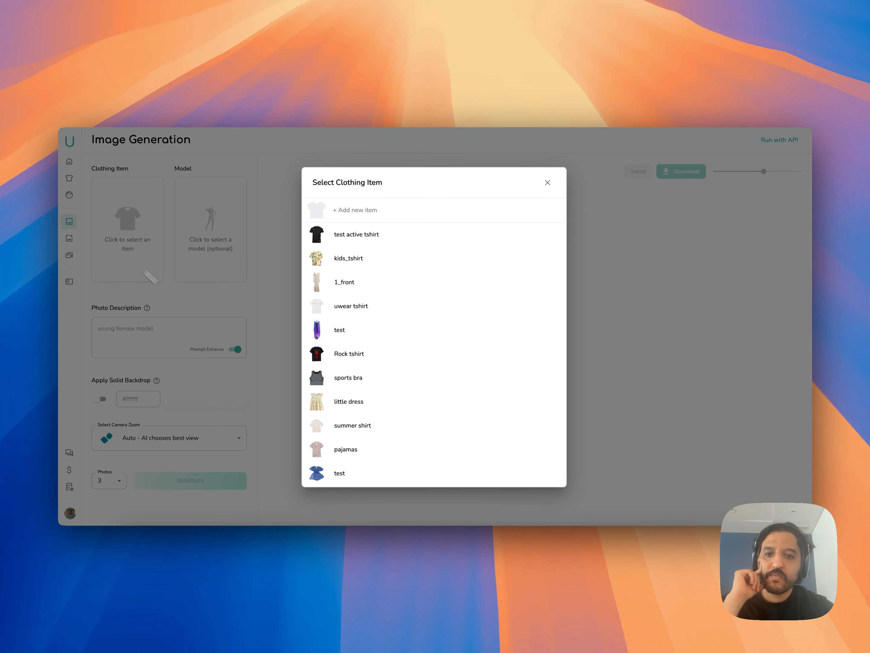
left_click(360, 264)
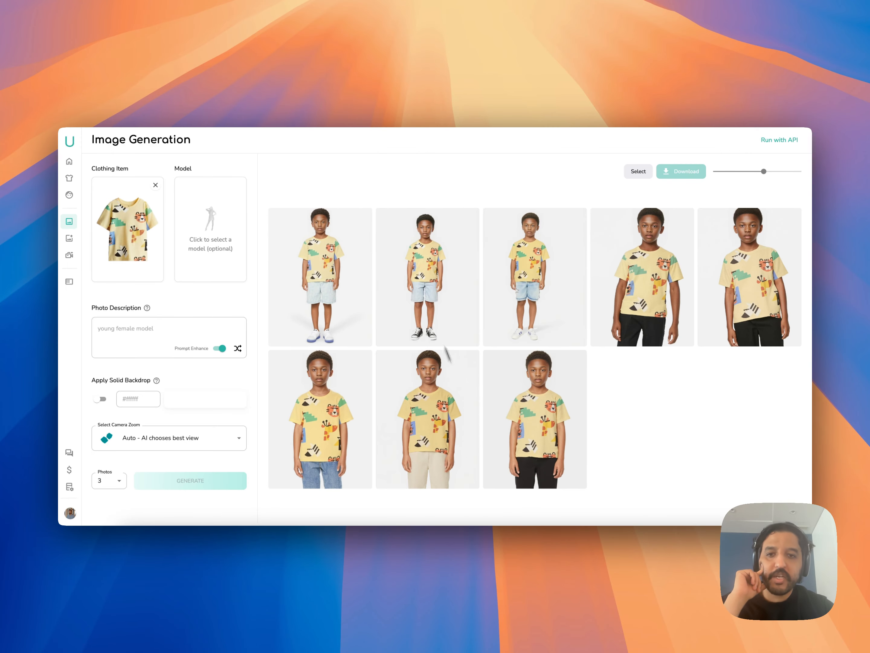
Step: Enlarge the new full-body photos and compare the T-shirt, shorts and shoes across them
left_click(332, 280)
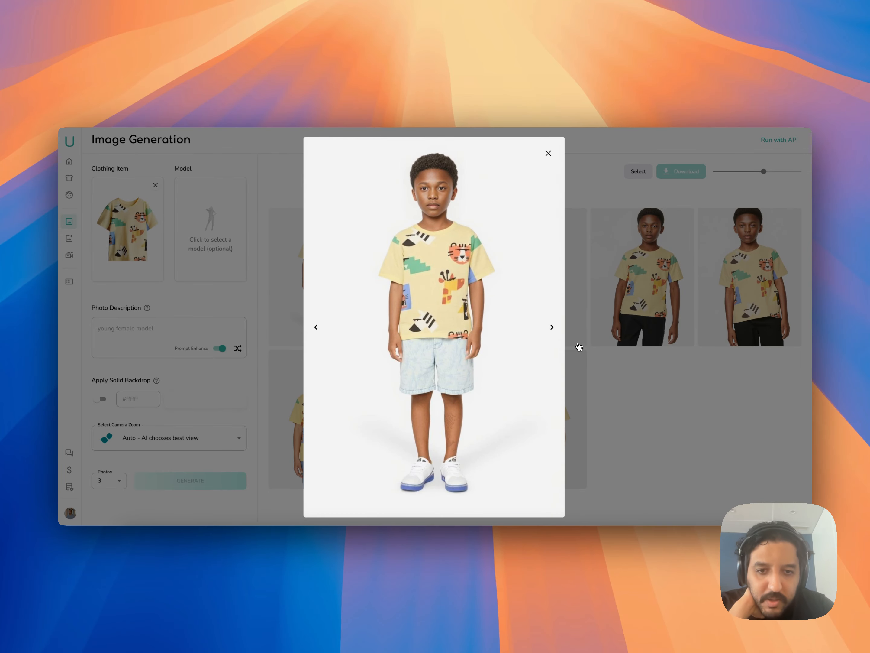
key("Right")
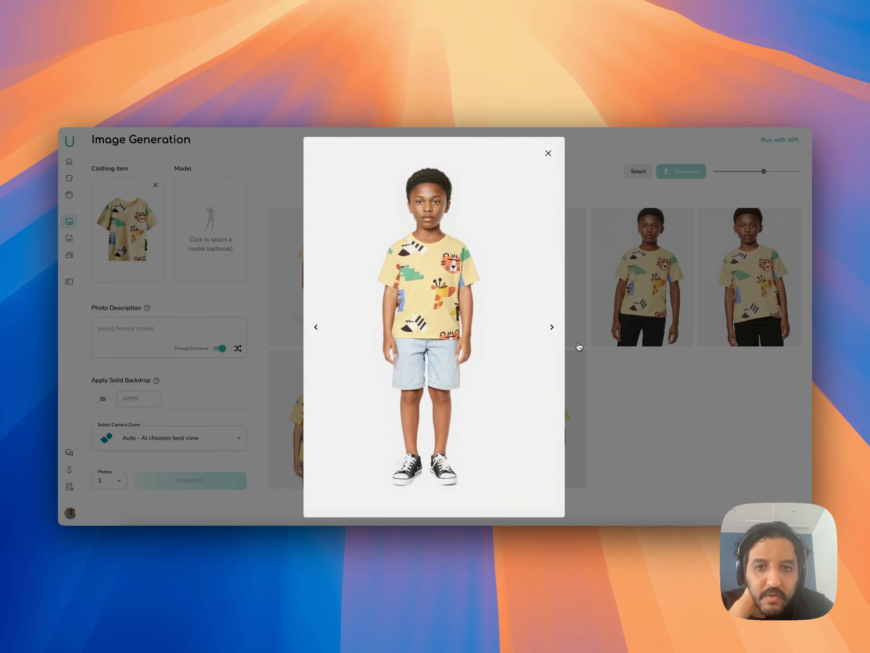
key("Right")
key("Right")
key("Right")
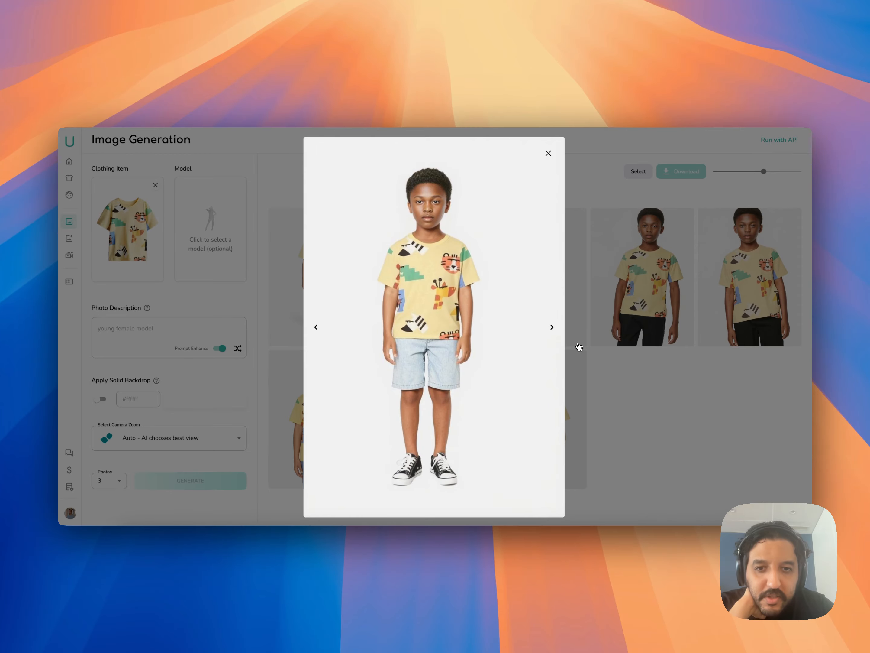
key("Right")
key("Right")
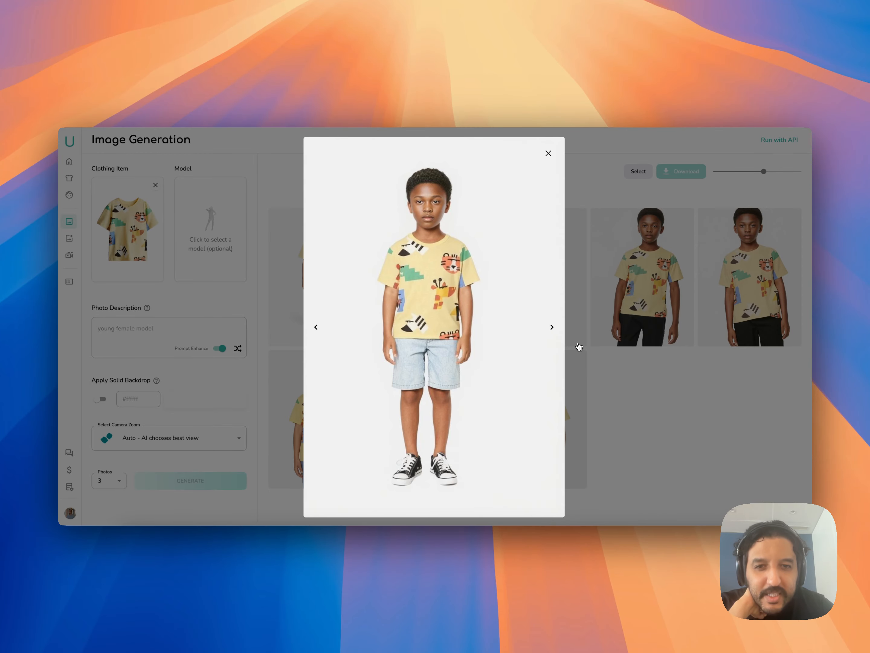
key("Right")
key("Right")
key("Right")
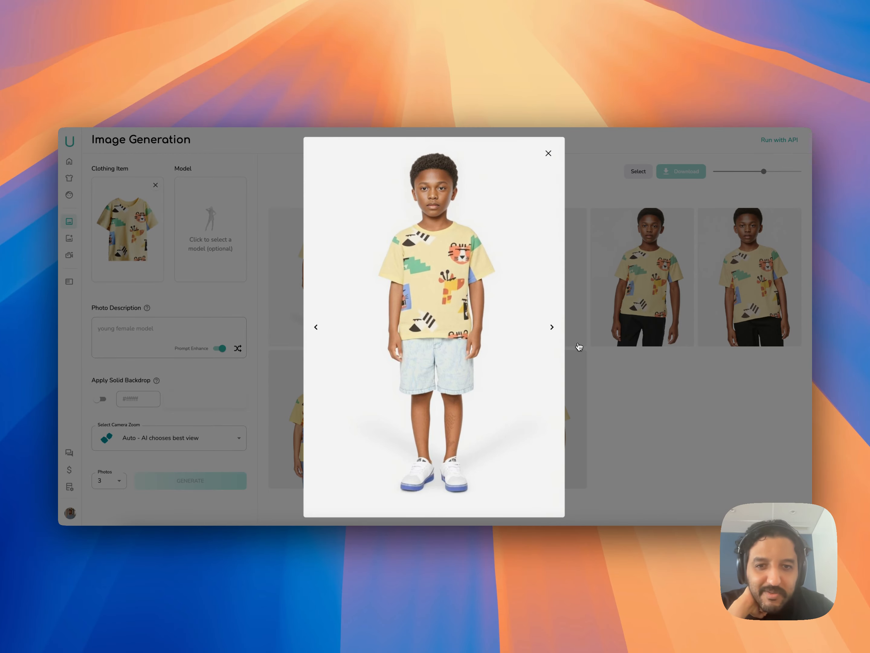
key("Right")
key("Right")
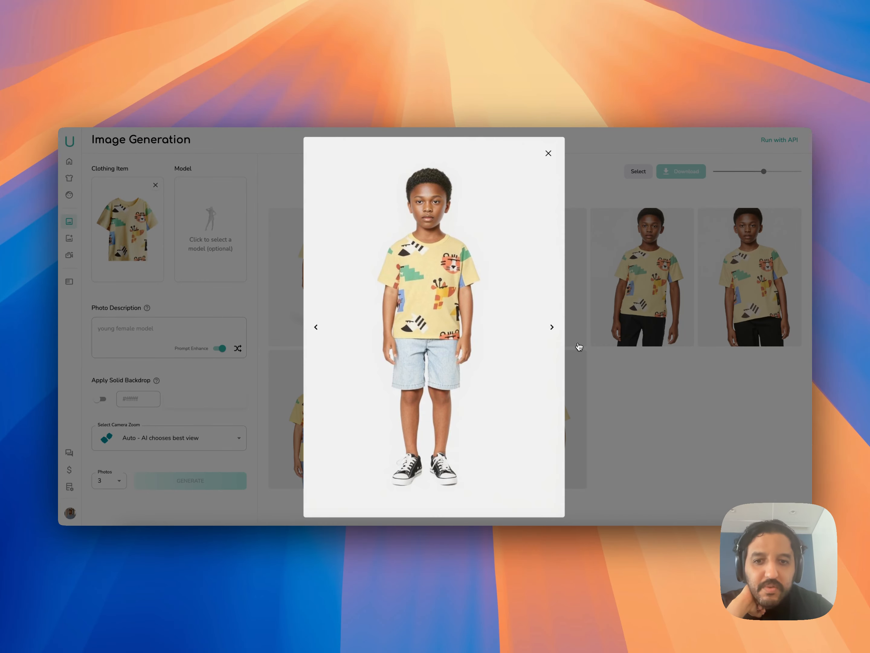
key("Right")
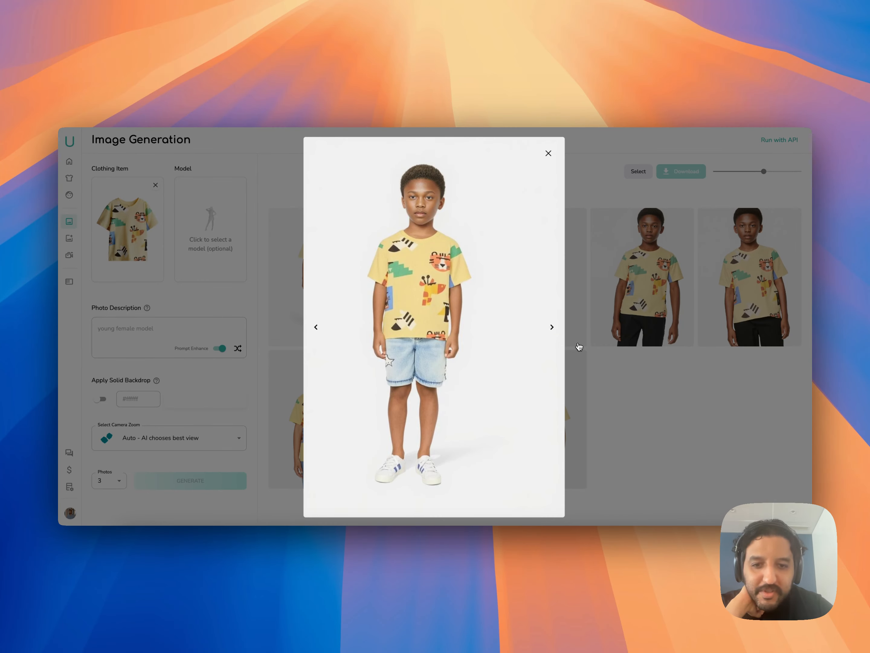
key("Right")
key("Right")
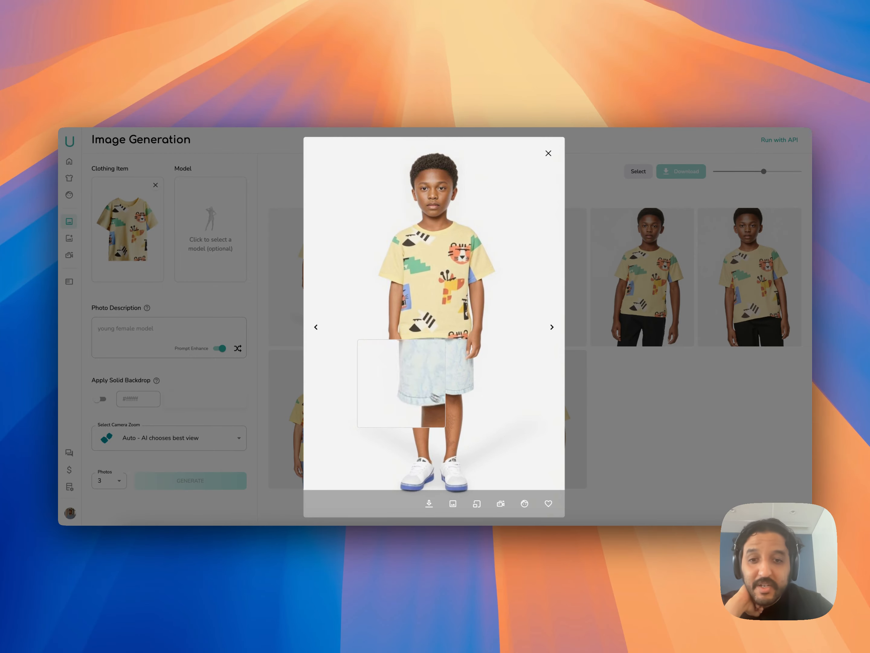
key("Right")
key("Right")
key("Right")
key("Right")
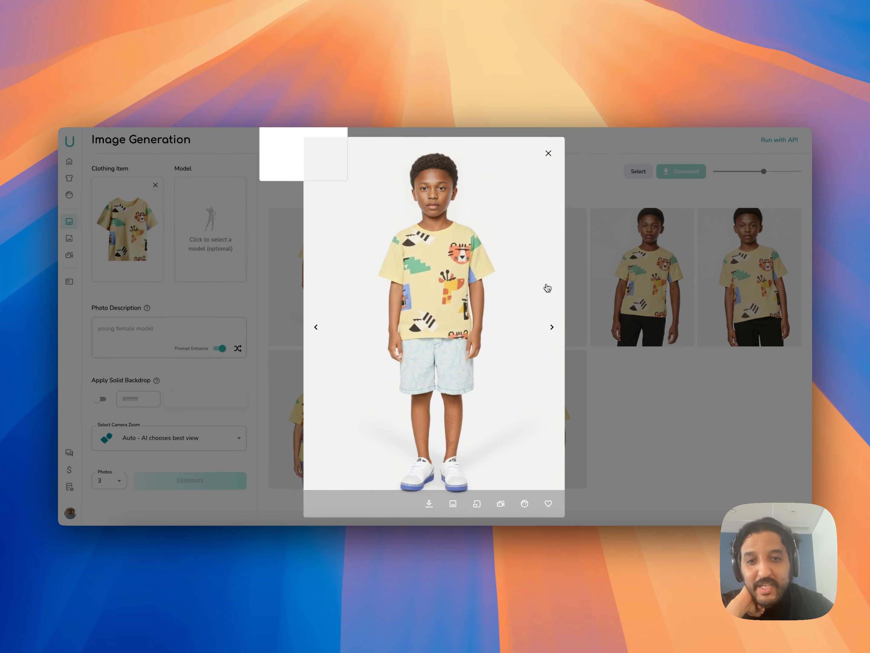